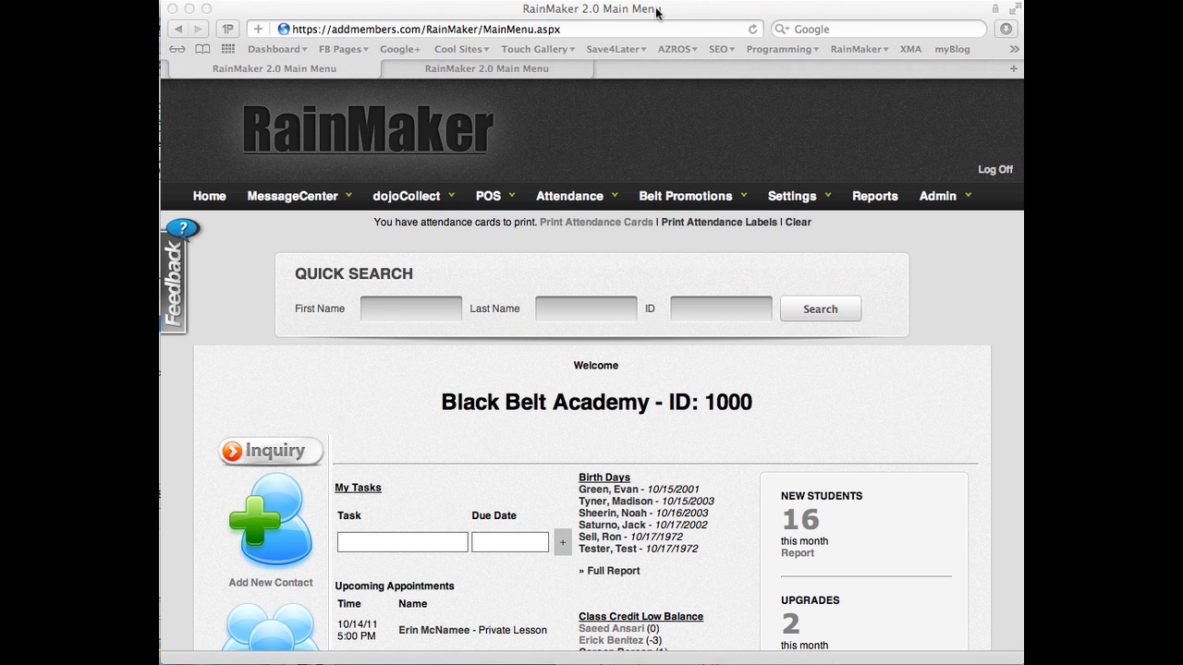
# Step: Start adding belt promotions with the promotion date set to 10/21/2011 and batch 1
pyautogui.click(743, 197)
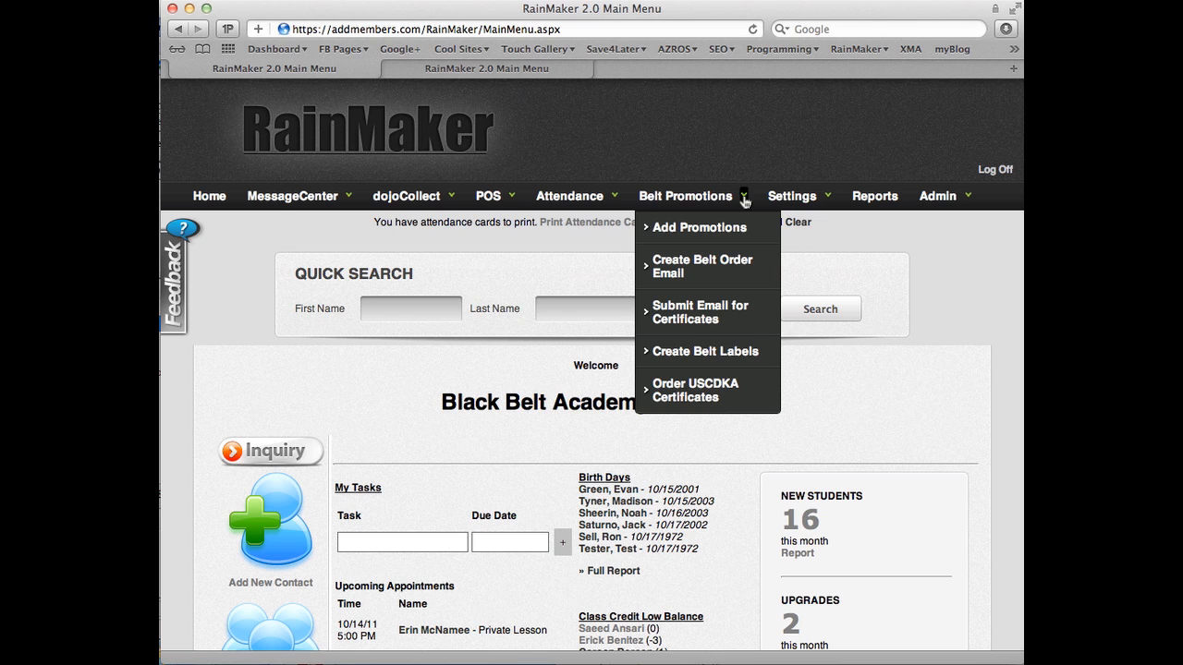
pyautogui.click(695, 231)
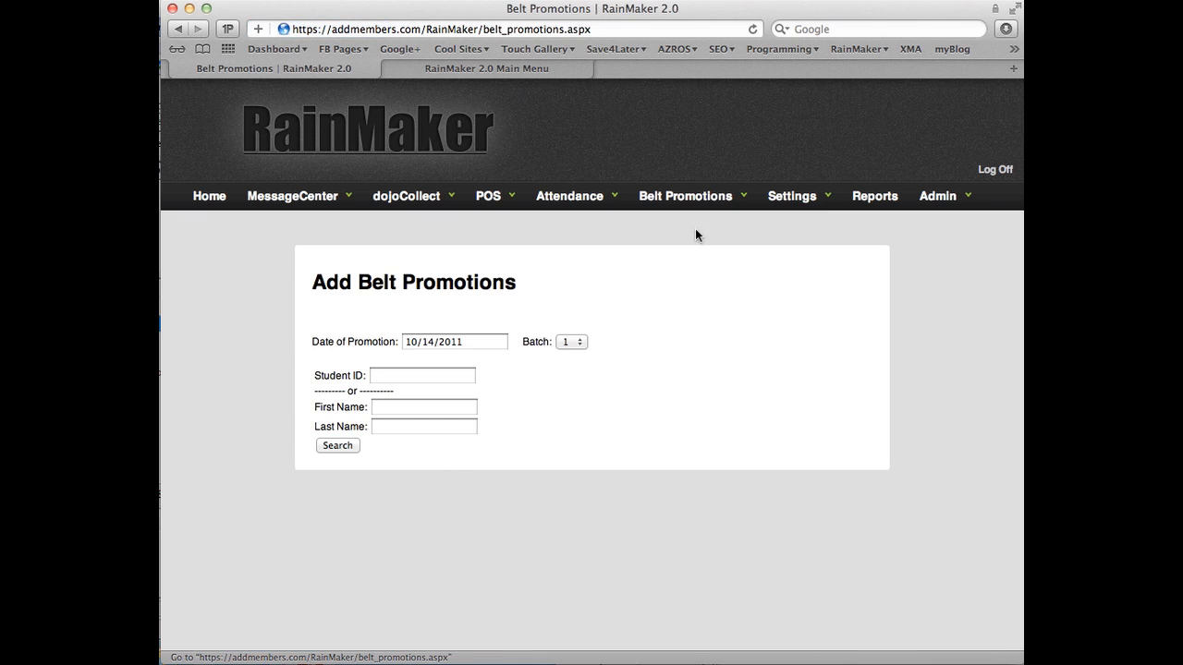
pyautogui.click(435, 343)
pyautogui.press('BackSpace')
pyautogui.press('BackSpace')
pyautogui.write('21')
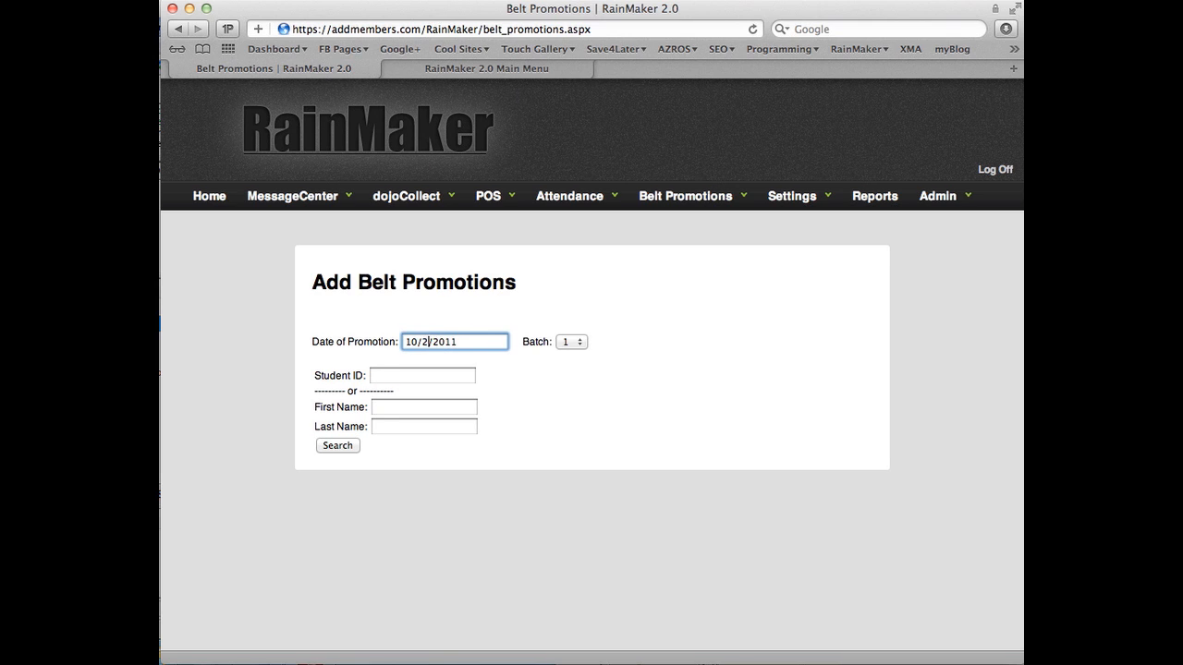
pyautogui.click(684, 307)
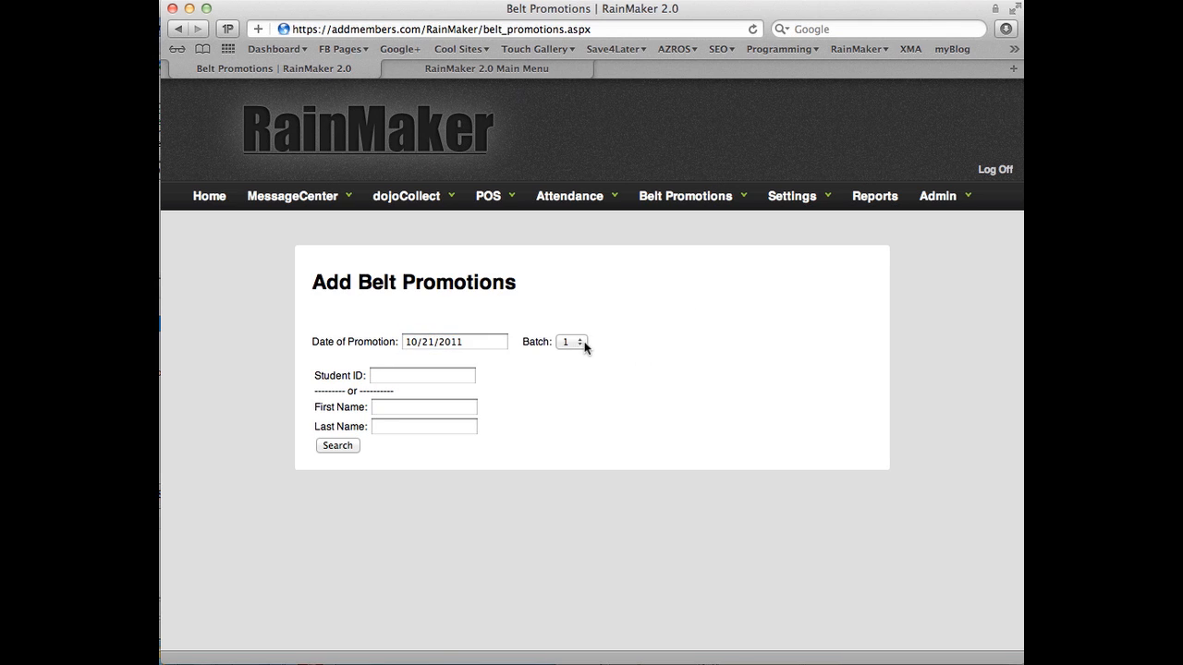
pyautogui.click(579, 343)
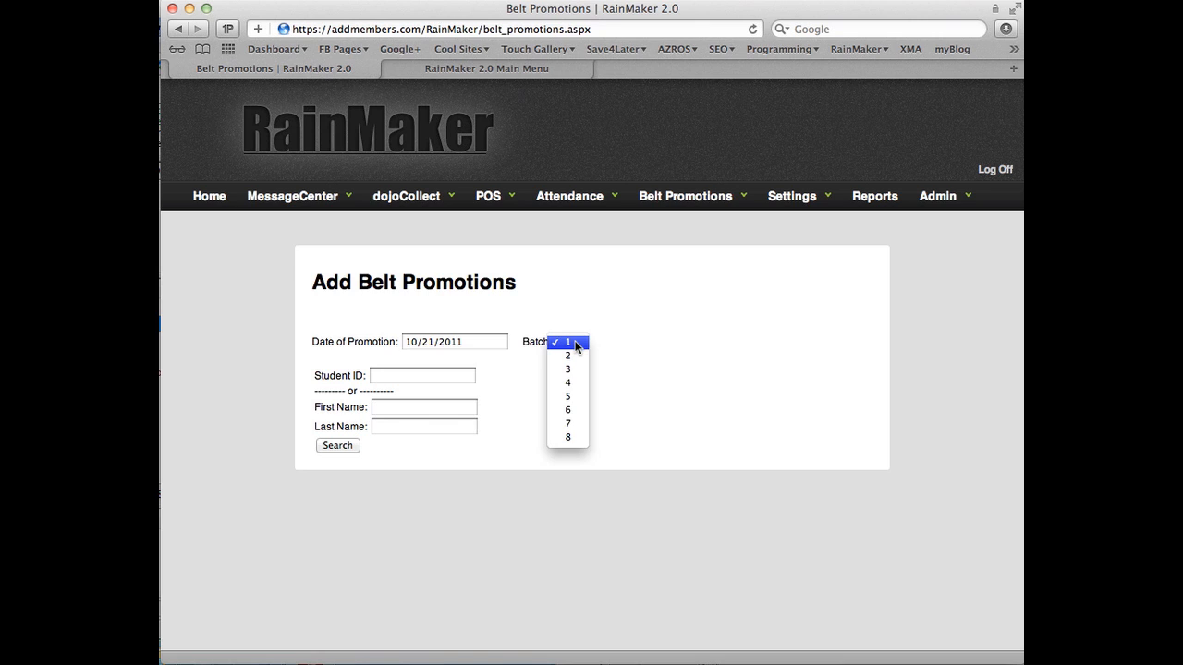
pyautogui.click(575, 343)
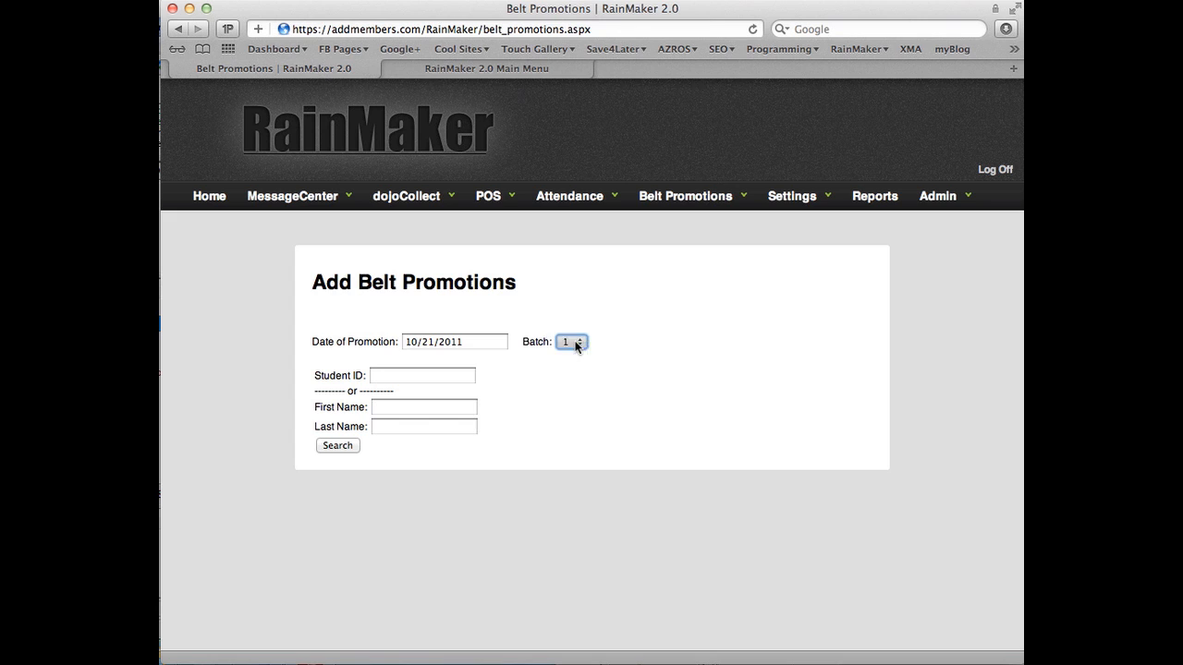
# Step: Search for the student by the start of the last name and select the one with the H. Blue belt
pyautogui.click(402, 426)
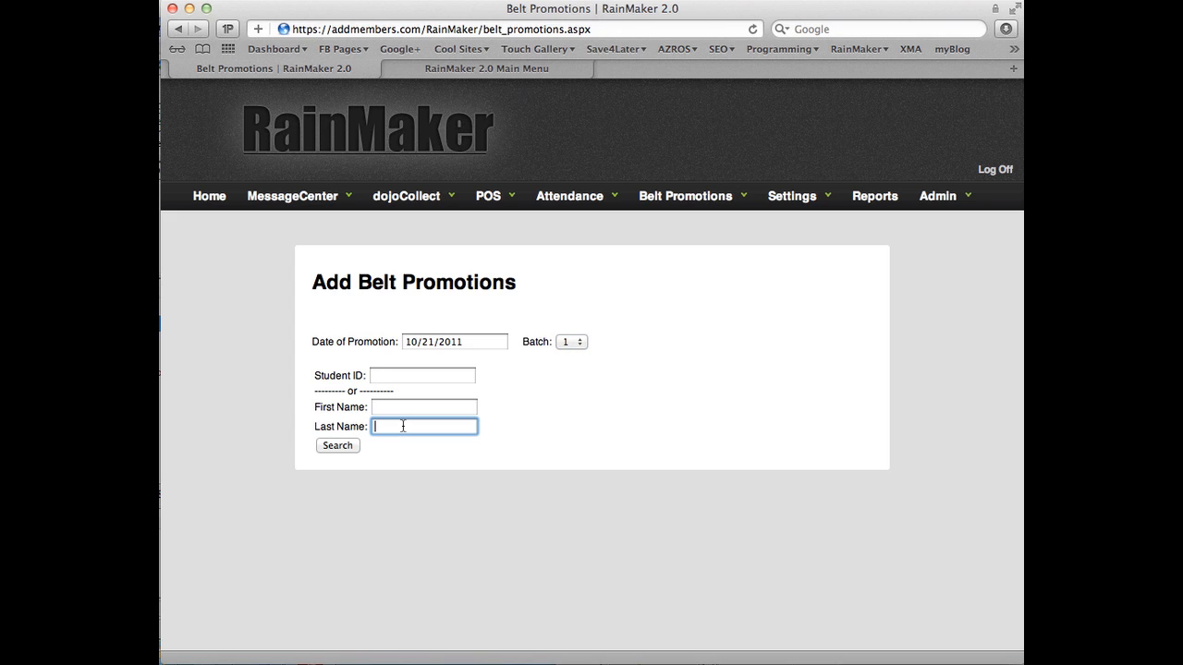
pyautogui.write('san')
pyautogui.press('Down')
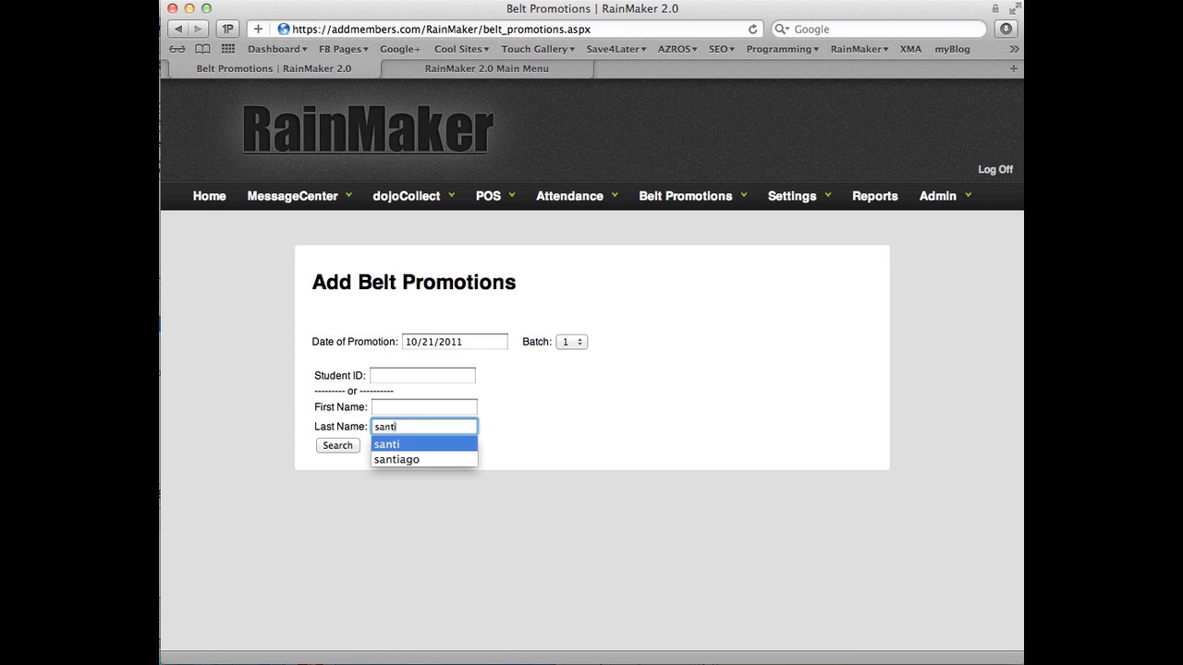
pyautogui.press('super+l')
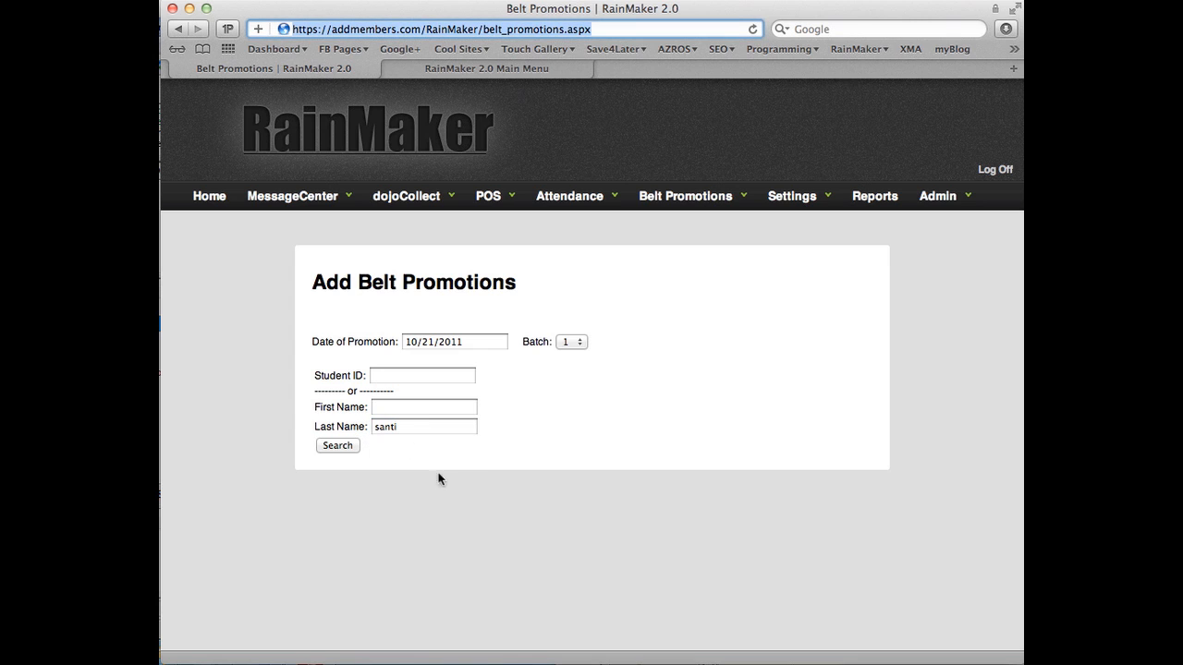
pyautogui.click(416, 427)
pyautogui.click(338, 446)
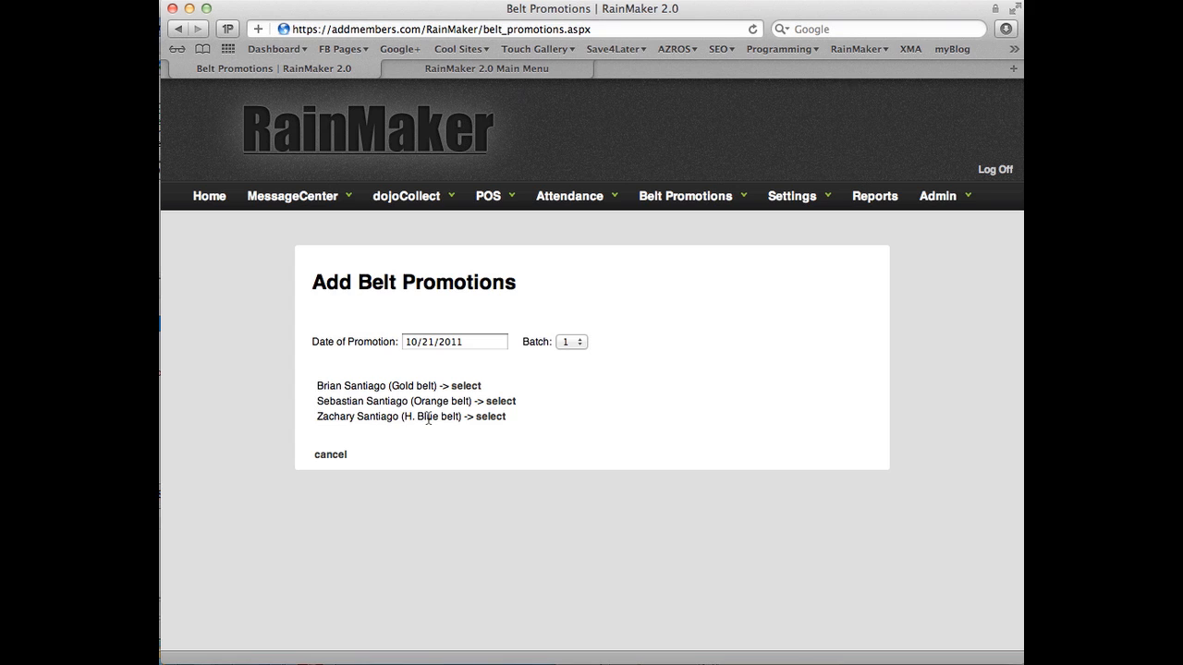
pyautogui.click(490, 418)
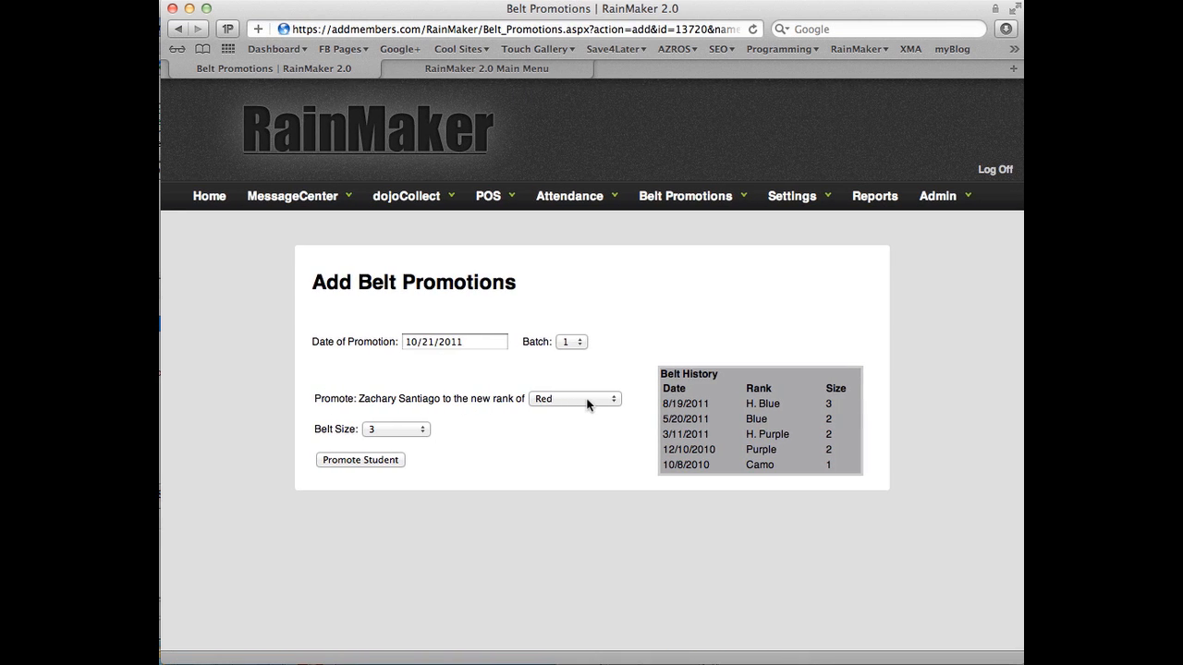
# Step: Review the rank choices and the student's belt history, and promote the student to Red with belt size 3
pyautogui.click(613, 398)
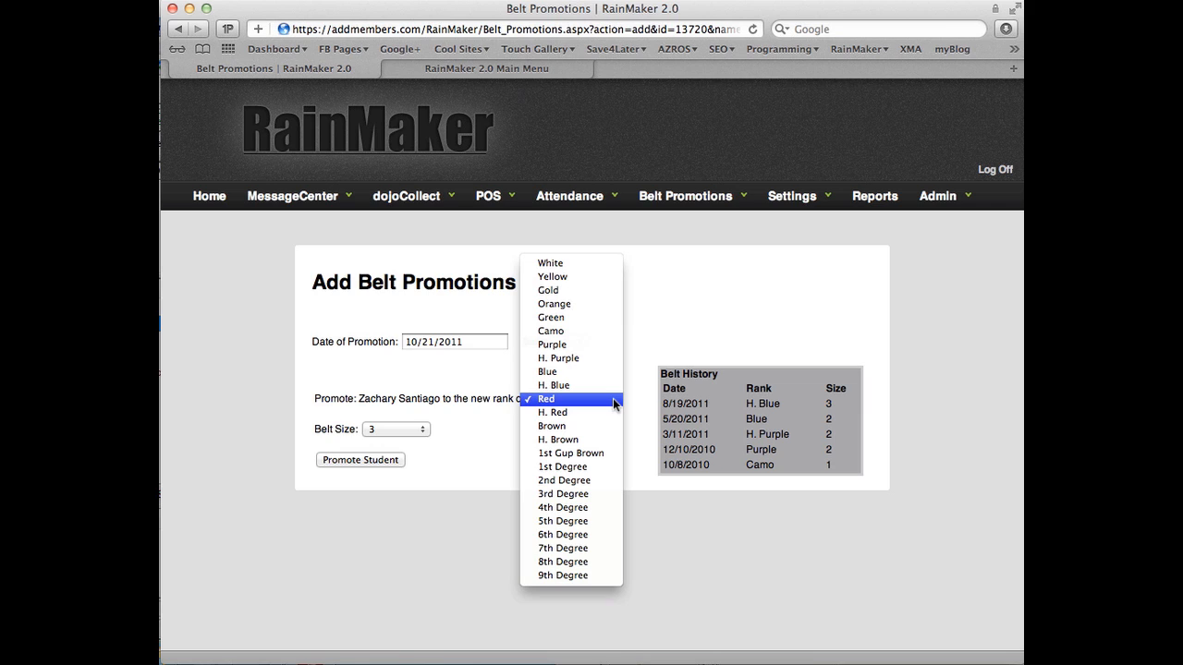
pyautogui.click(652, 341)
pyautogui.click(830, 197)
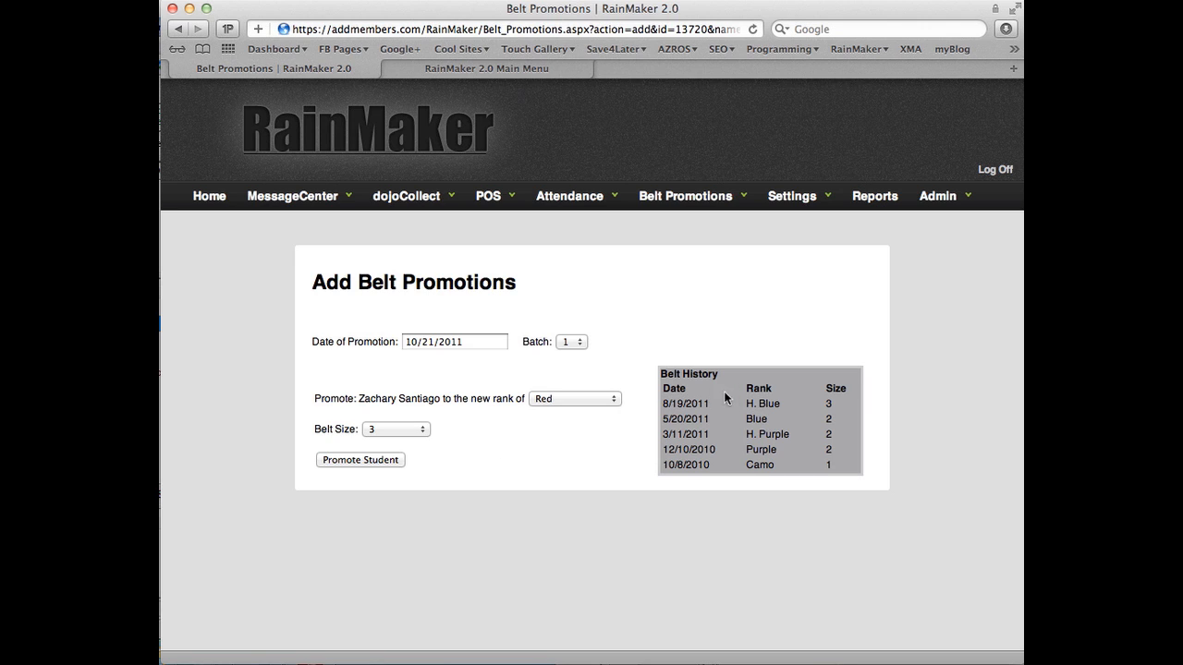
pyautogui.doubleClick(754, 466)
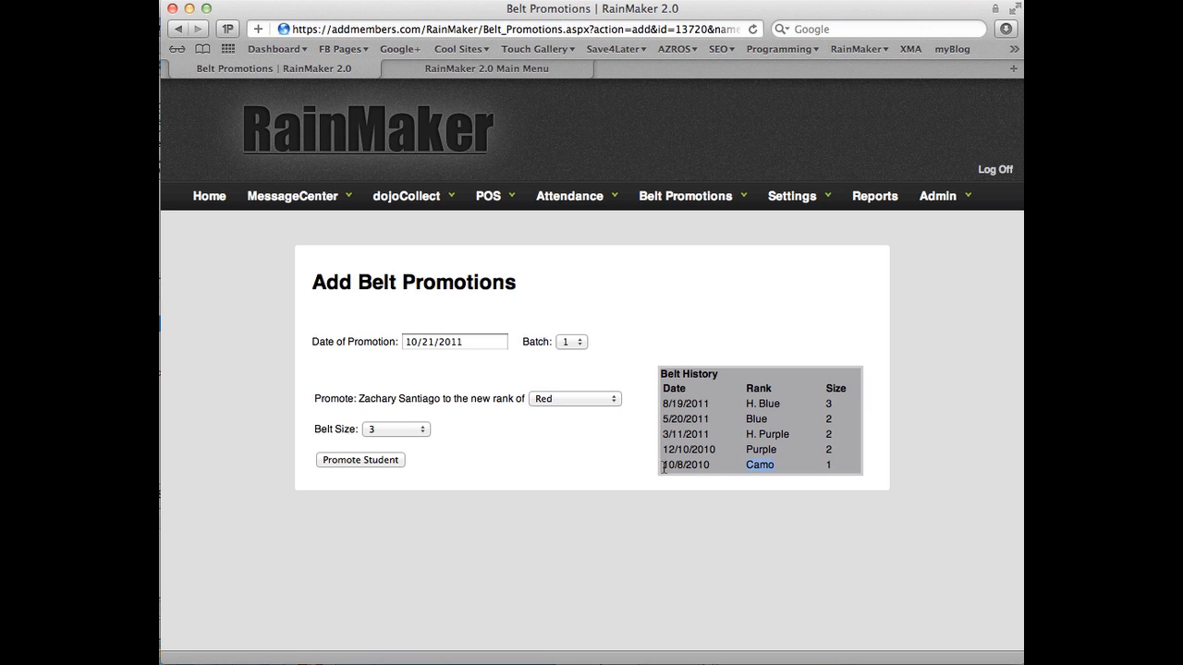
pyautogui.doubleClick(754, 449)
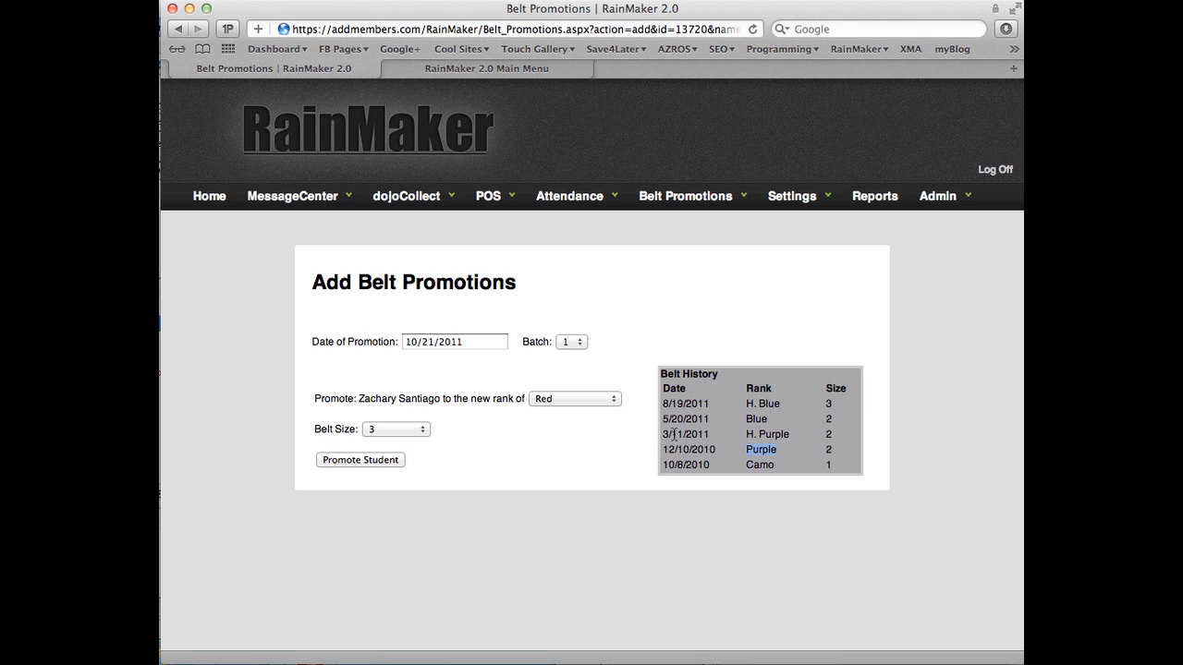
pyautogui.click(756, 404)
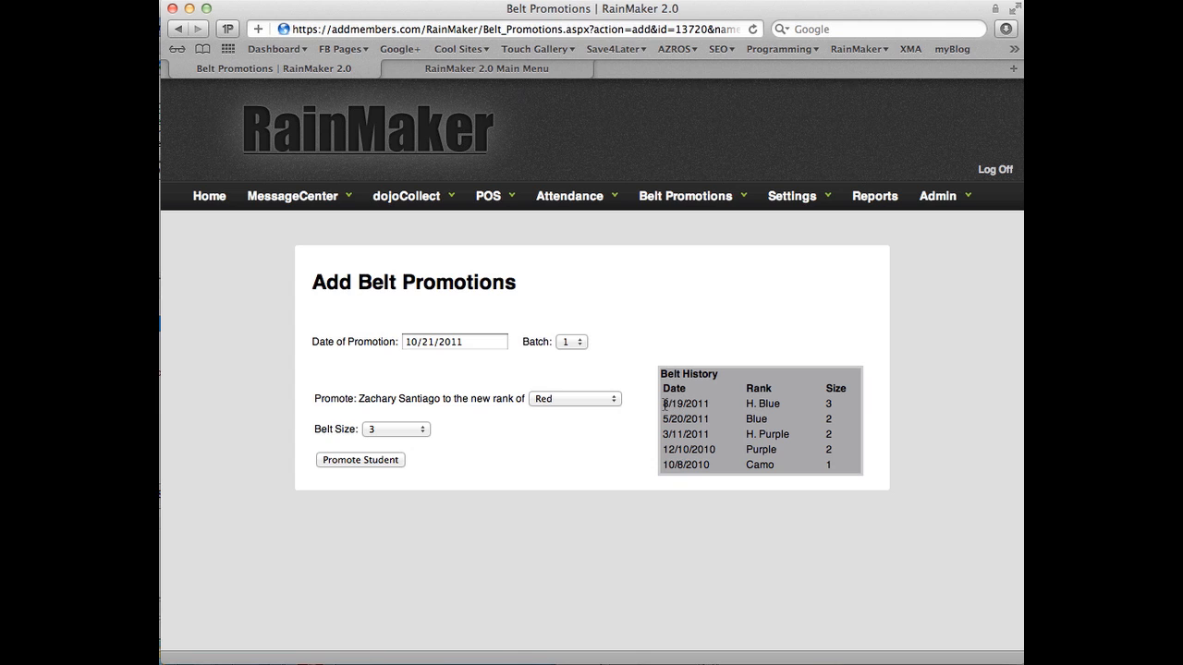
pyautogui.moveTo(663, 404); pyautogui.dragTo(698, 405)
pyautogui.click(716, 412)
pyautogui.click(372, 460)
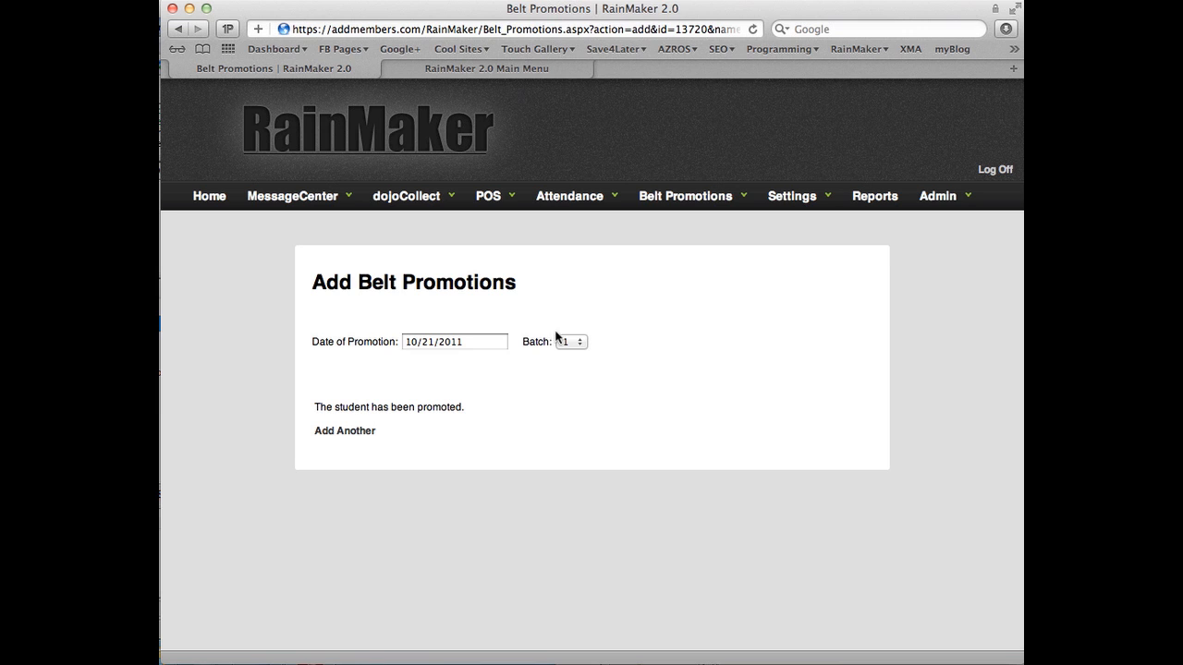
# Step: In the other browser tab, find the promoted student by last name with Quick Search and open the student's contact record
pyautogui.click(545, 77)
pyautogui.click(557, 308)
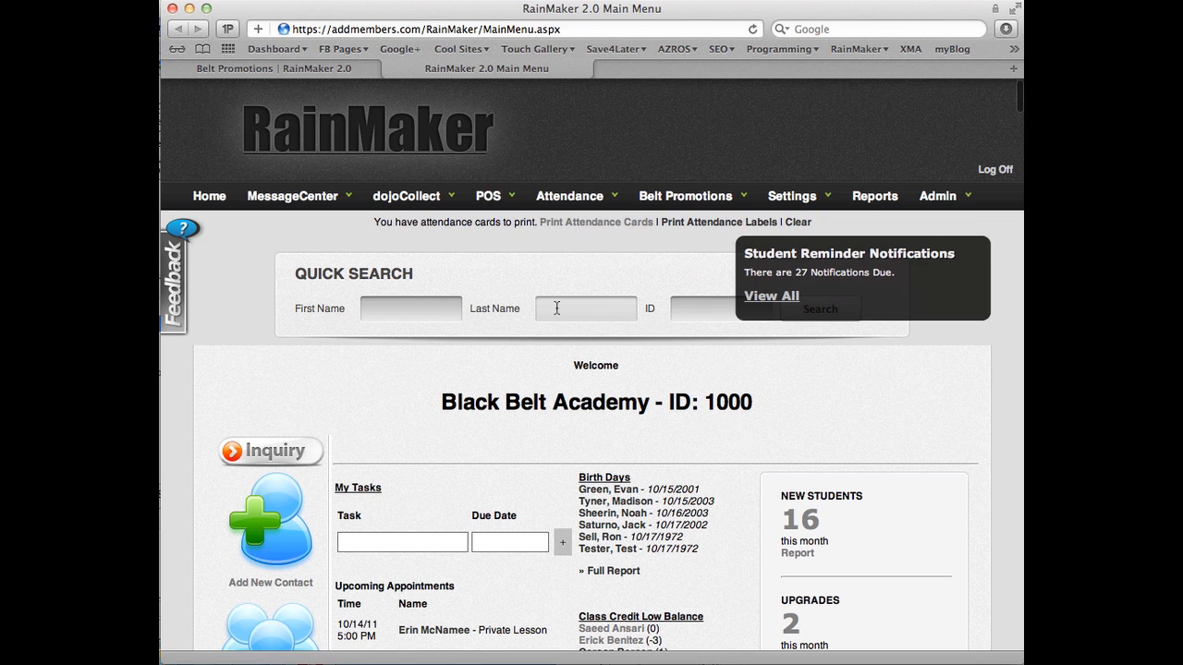
pyautogui.write('santiago')
pyautogui.press('Tab')
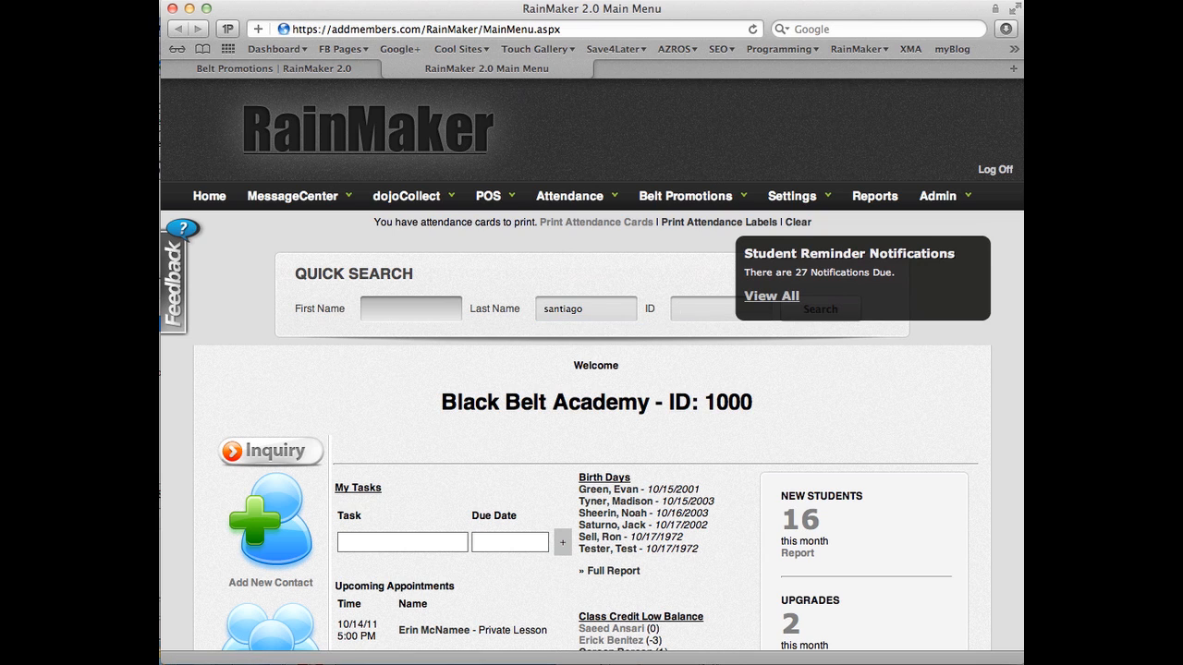
pyautogui.press('Return')
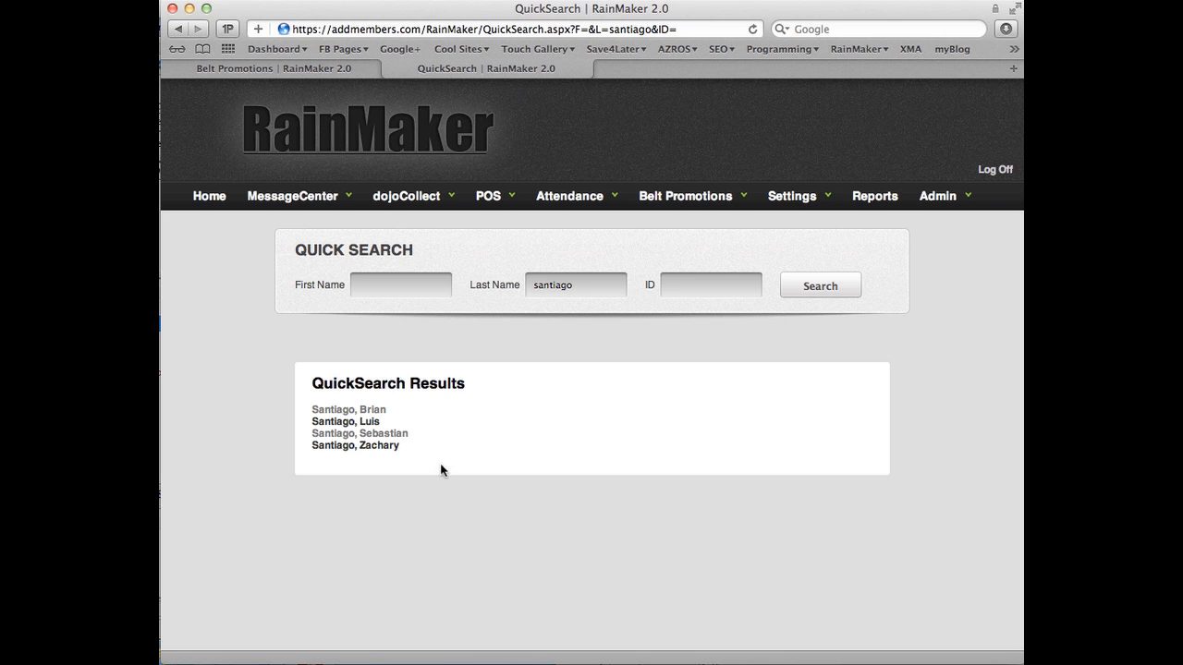
pyautogui.click(365, 448)
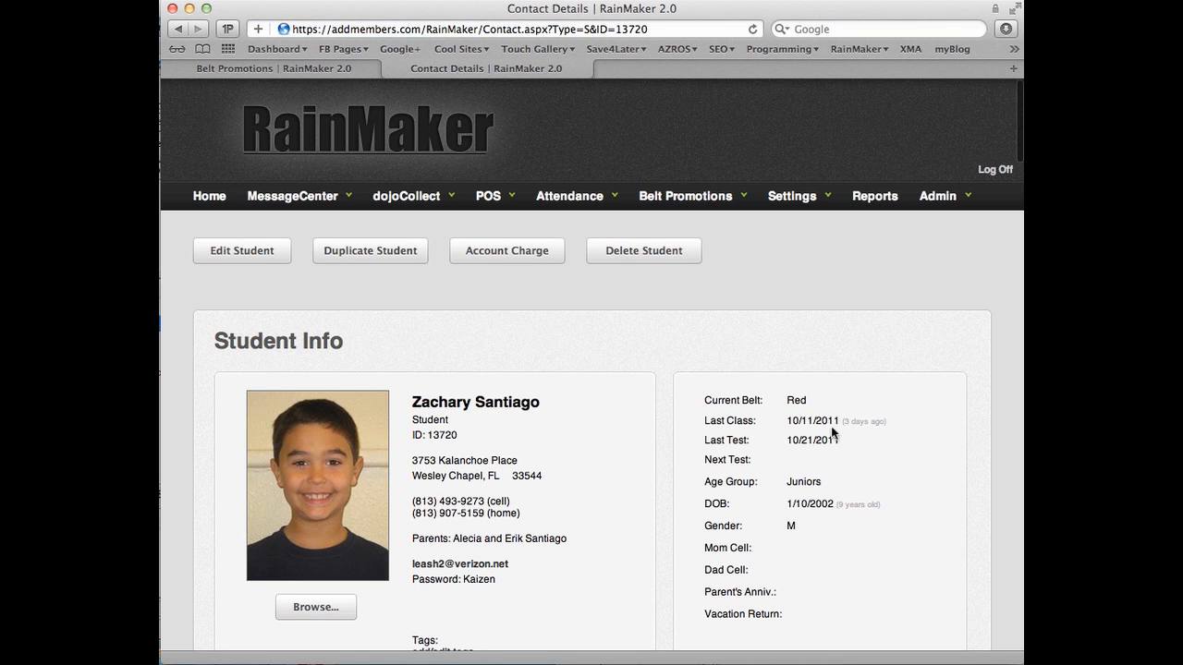
# Step: Examine the student's current belt, last class and last test dates, and the Belt Promotions history
pyautogui.doubleClick(792, 398)
pyautogui.moveTo(786, 423); pyautogui.dragTo(889, 422)
pyautogui.moveTo(786, 441); pyautogui.dragTo(848, 442)
pyautogui.scroll(-20, 852, 466)
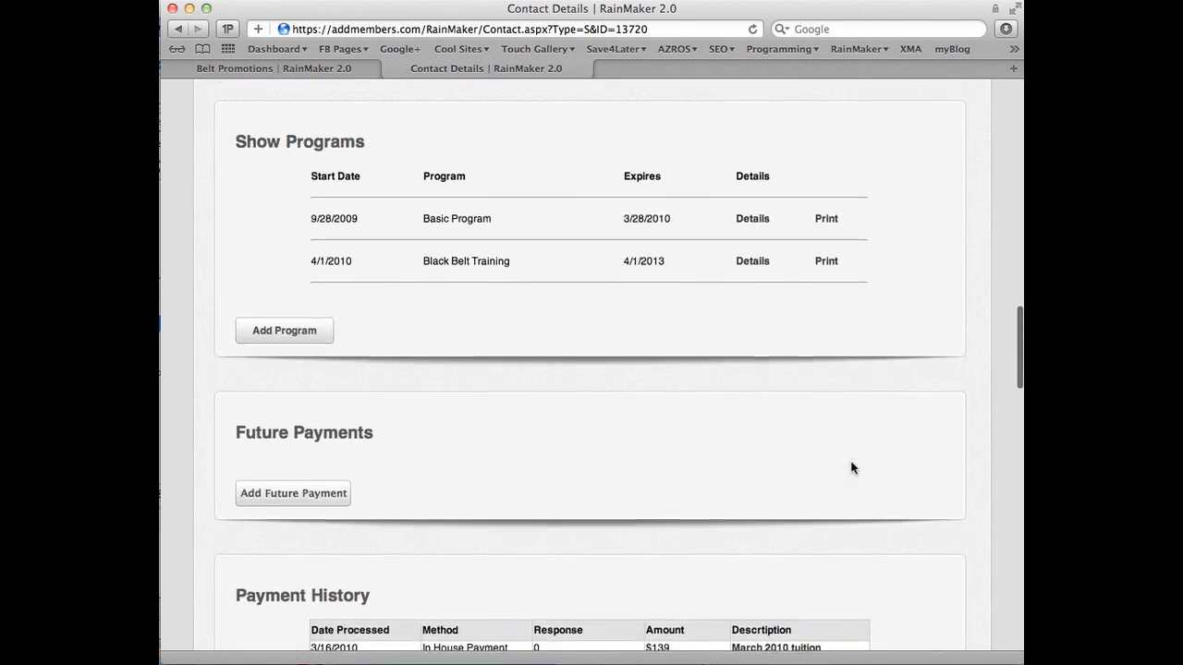
pyautogui.scroll(-15, 852, 467)
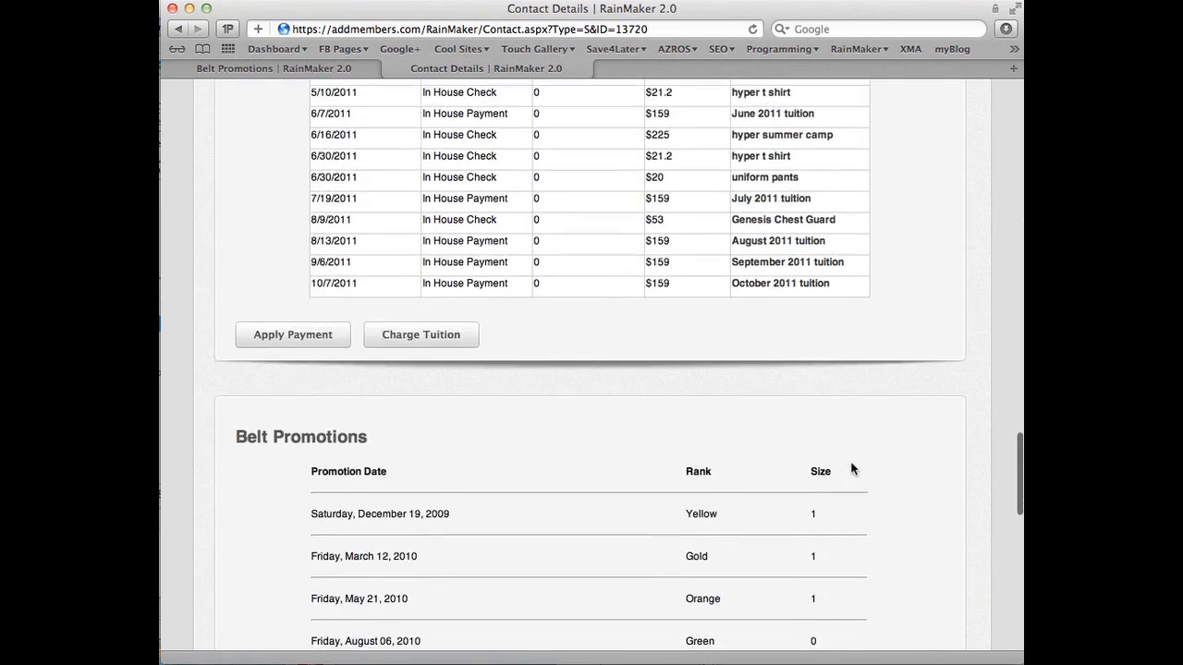
pyautogui.scroll(-5, 852, 469)
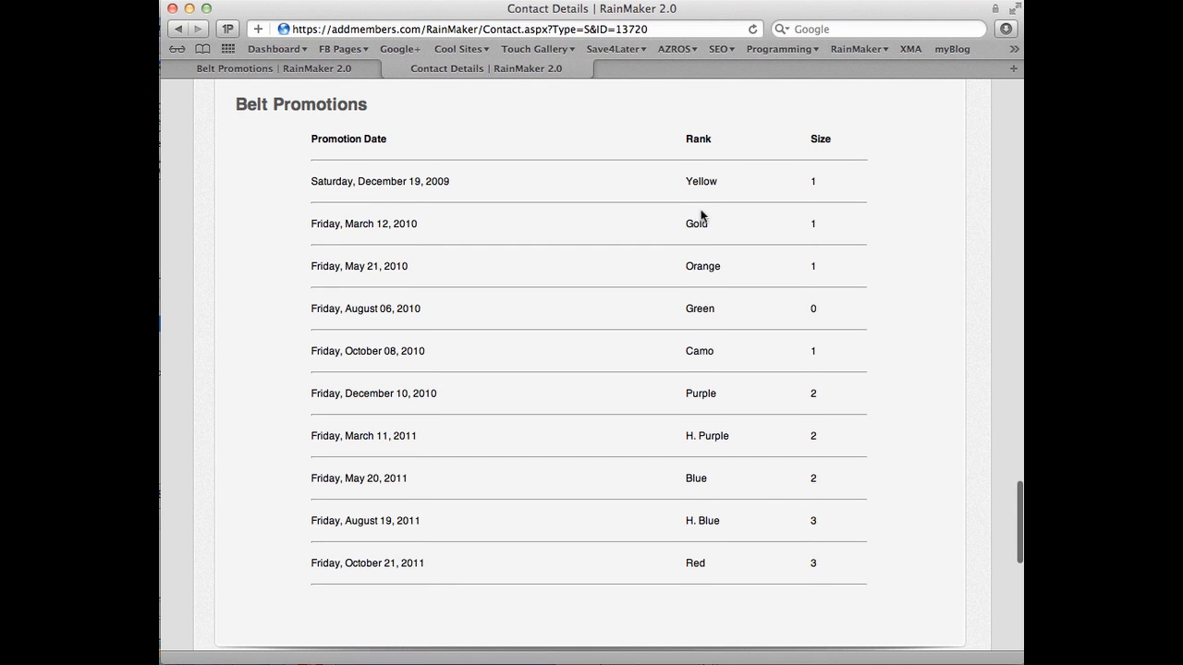
pyautogui.scroll(-1, 702, 370)
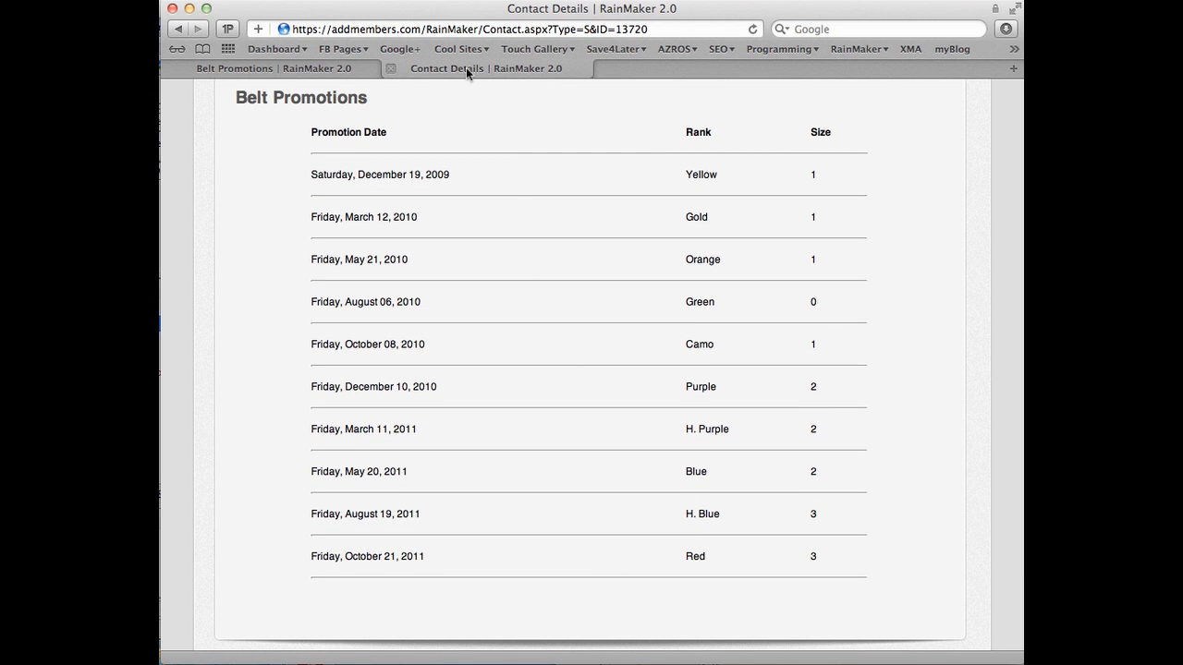
# Step: Return to the promotions page, start another promotion, and search by last name to select the Camo belt student
pyautogui.click(345, 68)
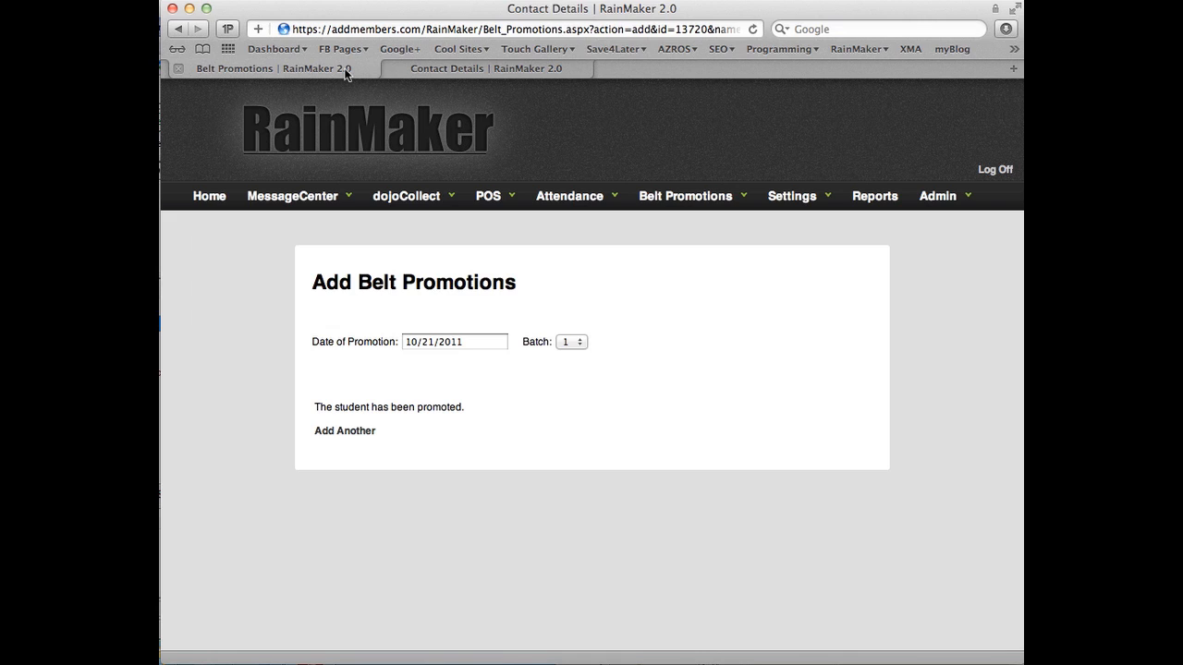
pyautogui.click(359, 432)
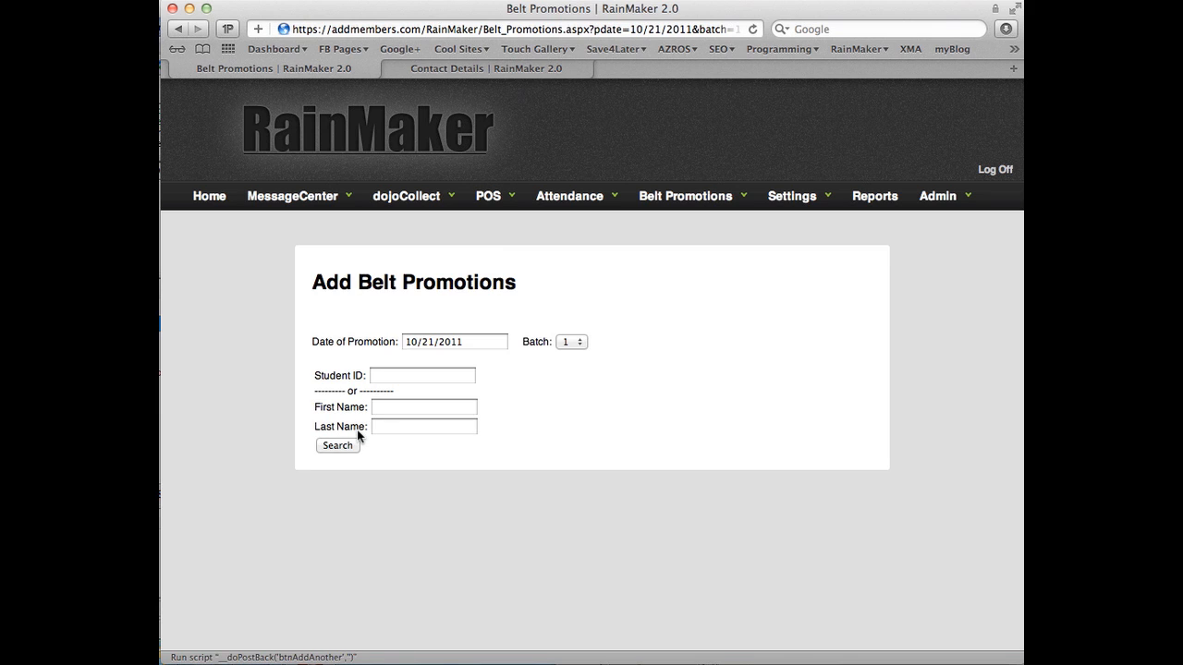
pyautogui.click(401, 428)
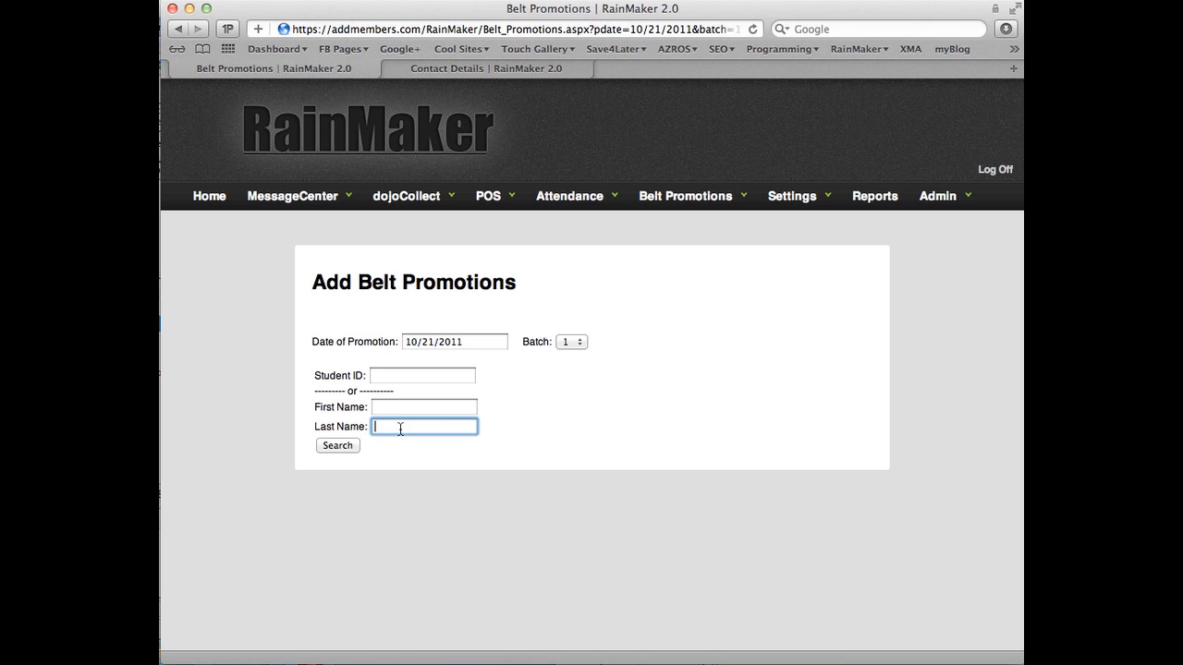
pyautogui.write('dooley')
pyautogui.click(338, 445)
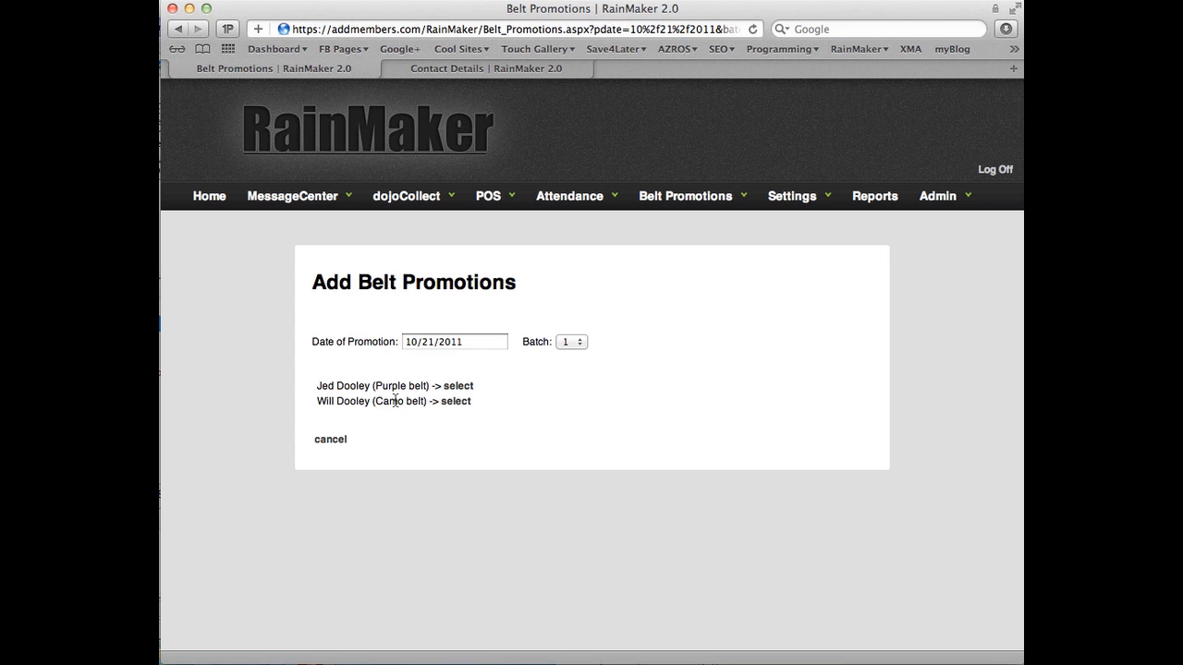
pyautogui.click(453, 401)
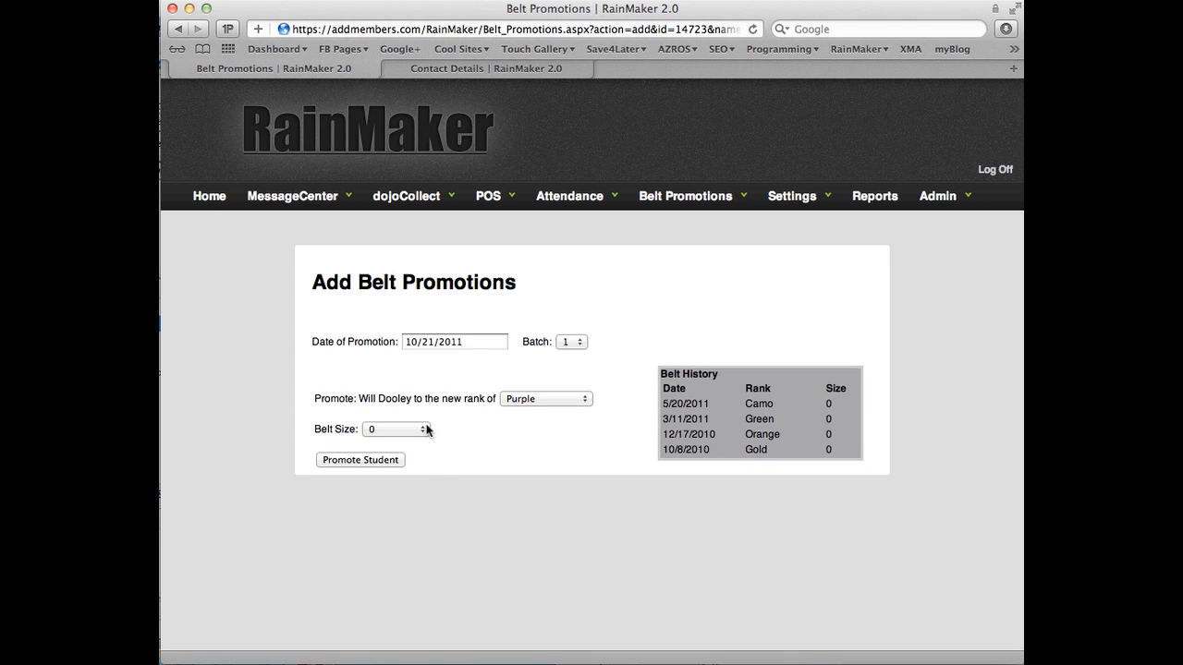
# Step: Set the belt size to 1 and promote the student to Purple
pyautogui.click(423, 431)
pyautogui.click(403, 442)
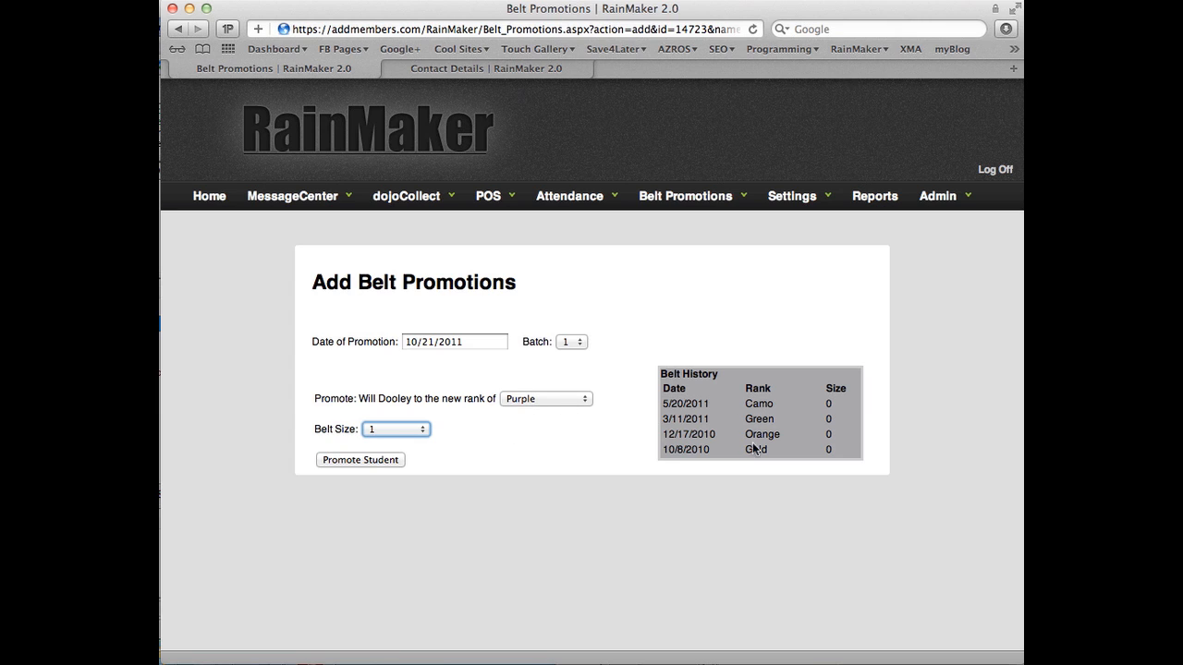
pyautogui.click(381, 460)
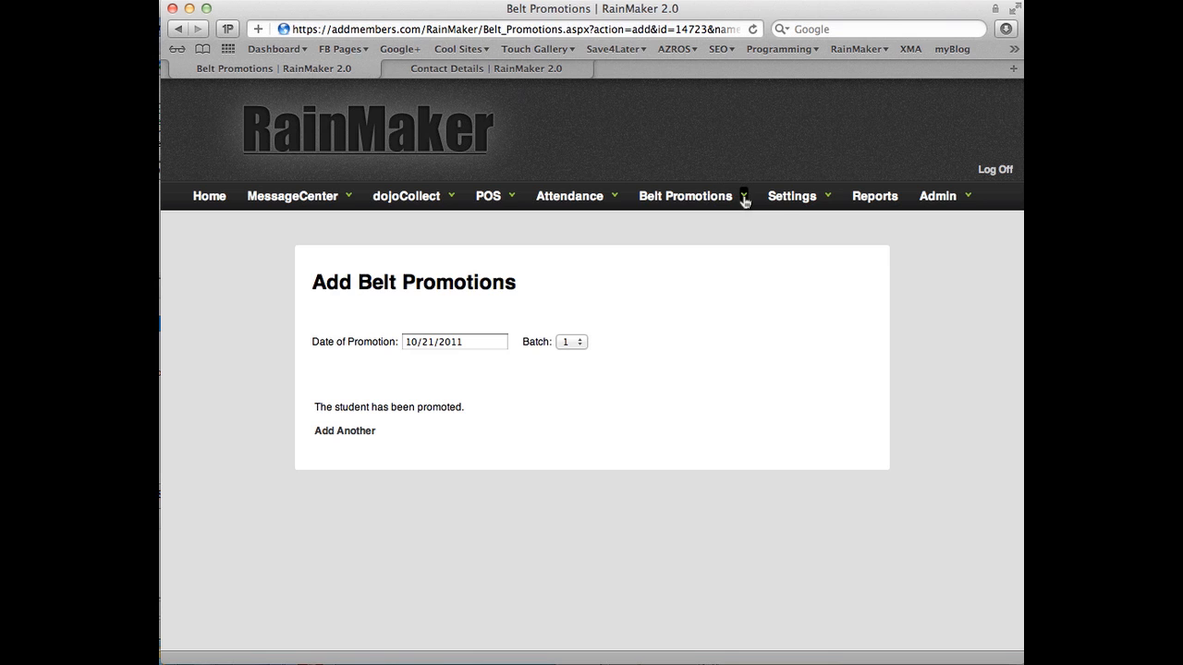
# Step: Open the belt order email page and choose batch 1 of the 10/21/2011 belt promotion
pyautogui.moveTo(745, 201)
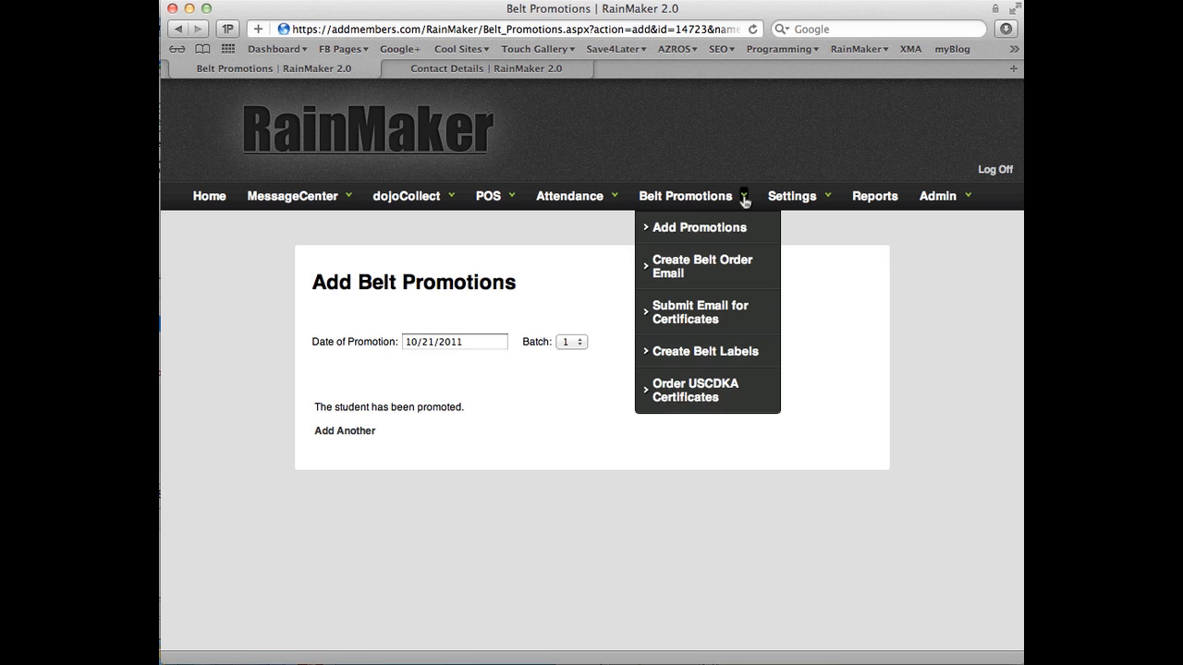
pyautogui.click(714, 266)
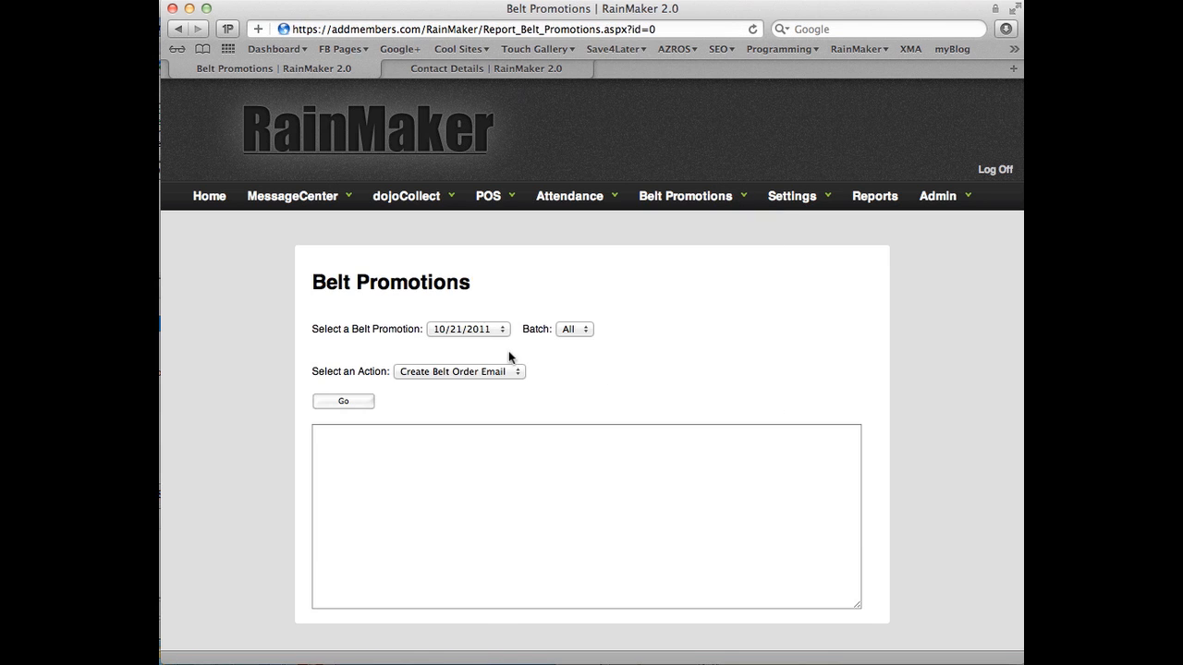
pyautogui.click(574, 330)
pyautogui.click(575, 343)
pyautogui.click(500, 331)
pyautogui.click(498, 330)
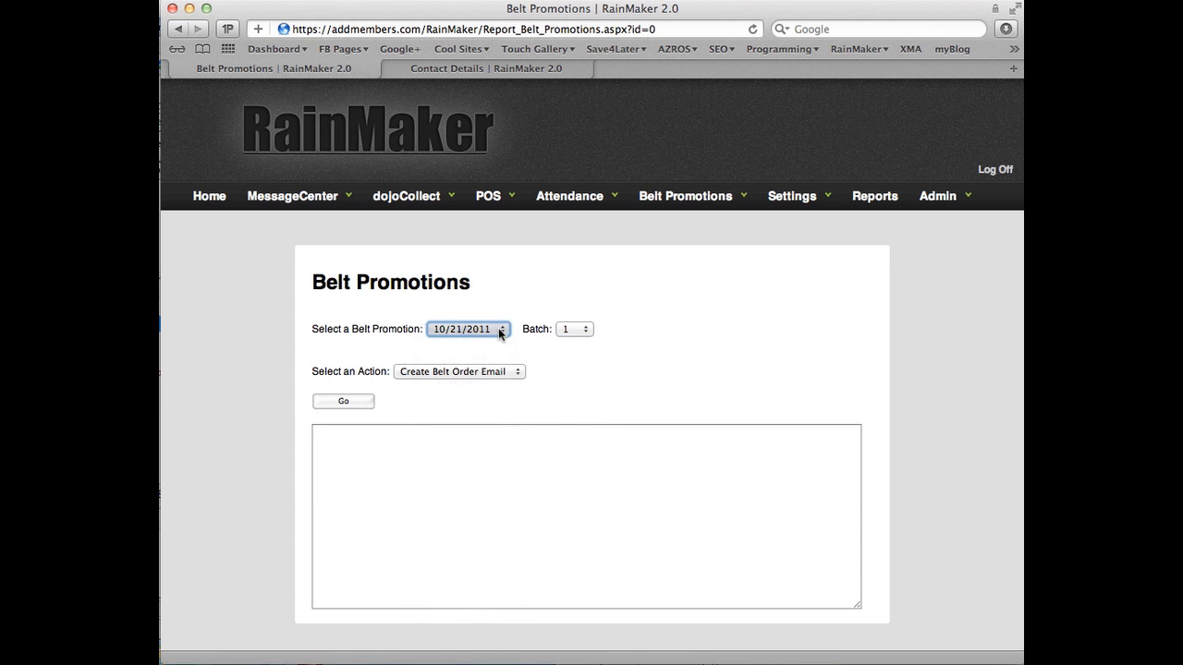
# Step: Generate the belt order email and review its belt colours, sizes and quantities through to the total belts line
pyautogui.click(344, 402)
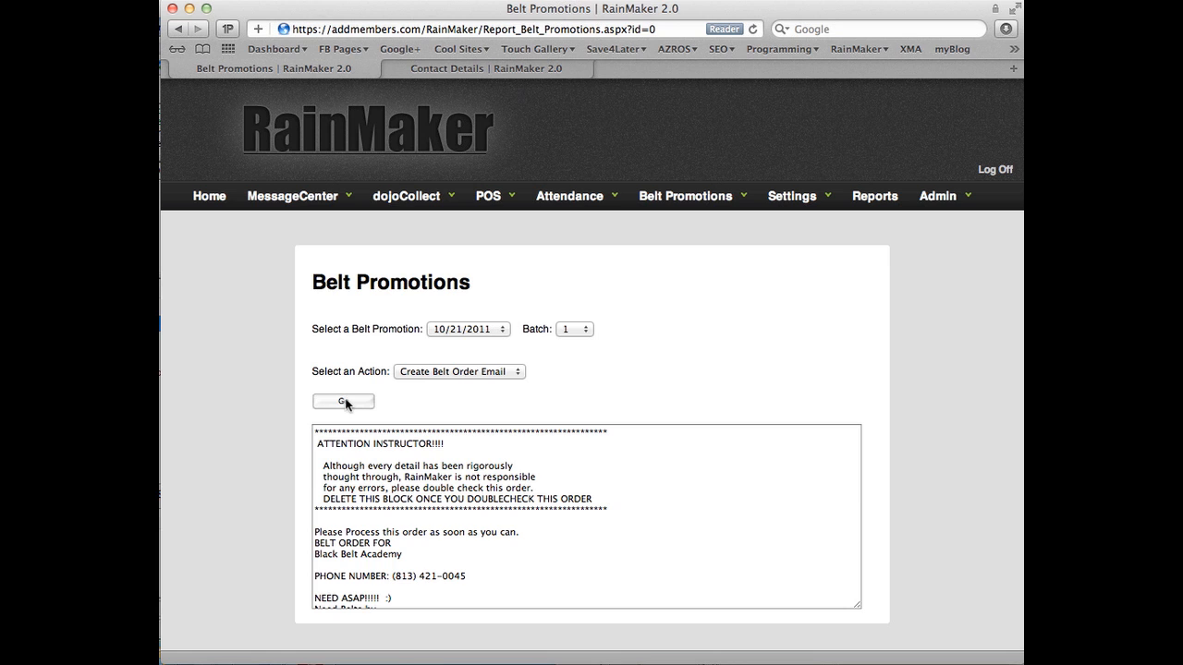
pyautogui.click(359, 462)
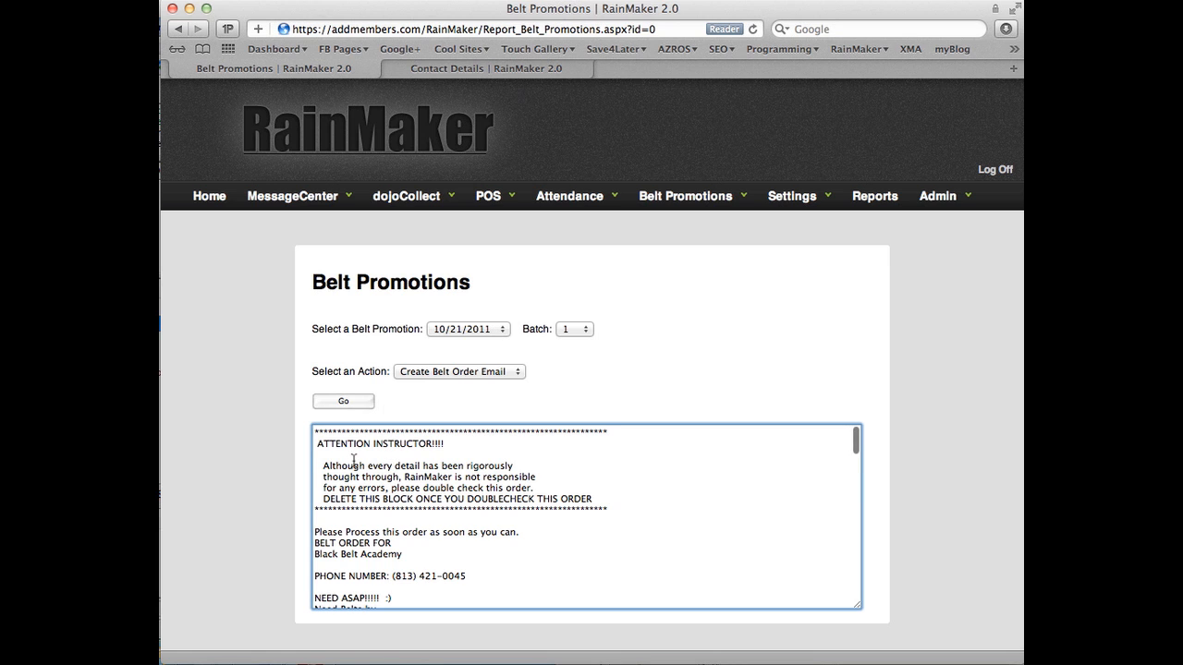
pyautogui.scroll(-10, 353, 459)
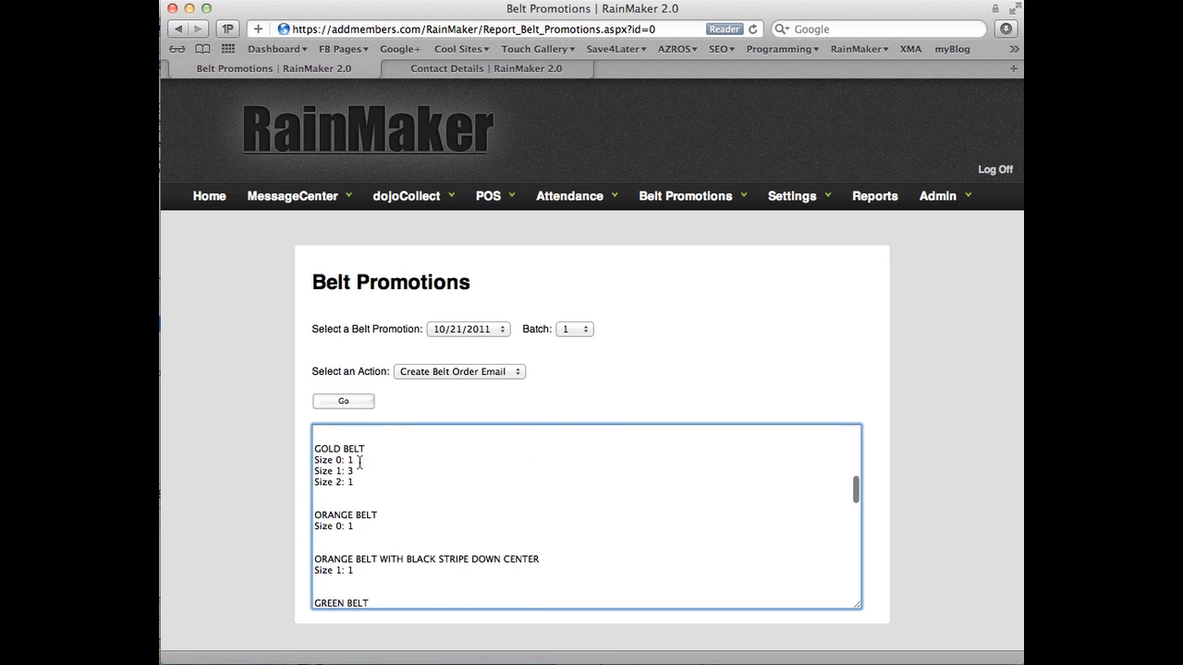
pyautogui.scroll(3, 362, 464)
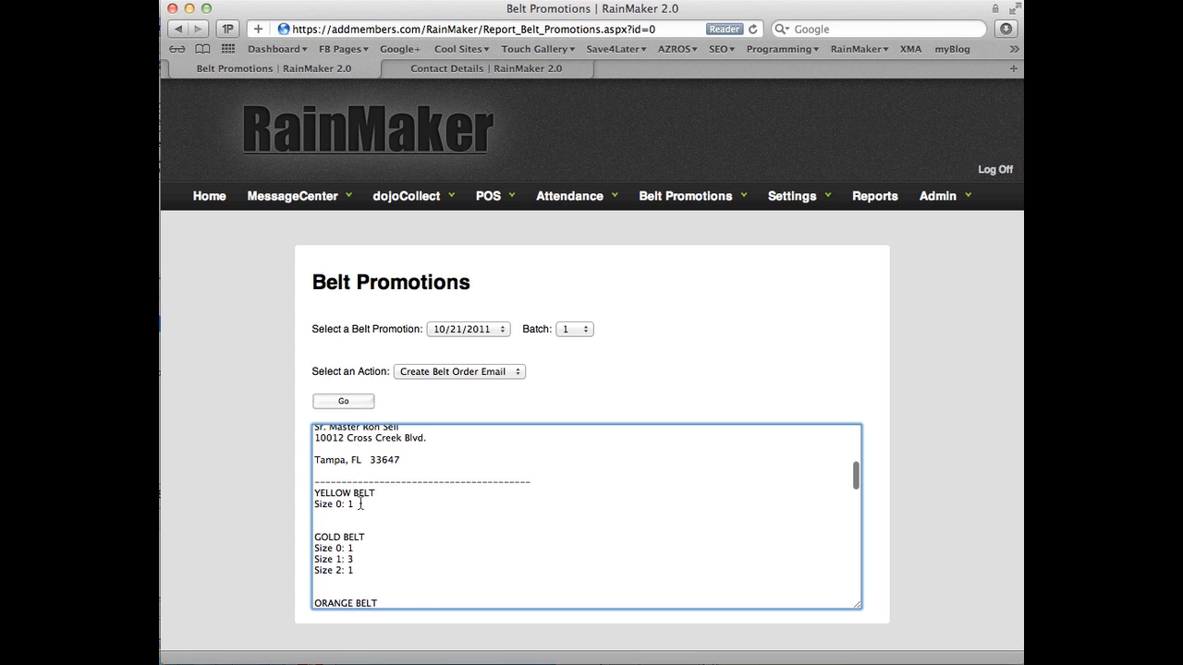
pyautogui.scroll(-2, 362, 508)
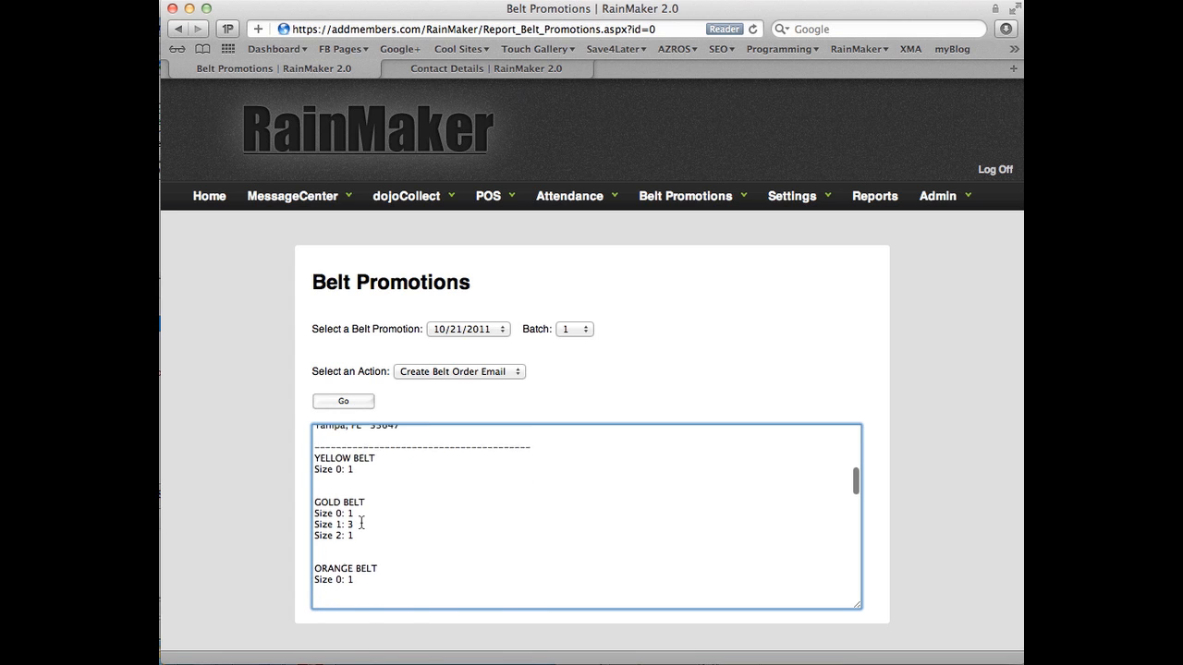
pyautogui.scroll(-1, 360, 523)
pyautogui.scroll(-4, 409, 514)
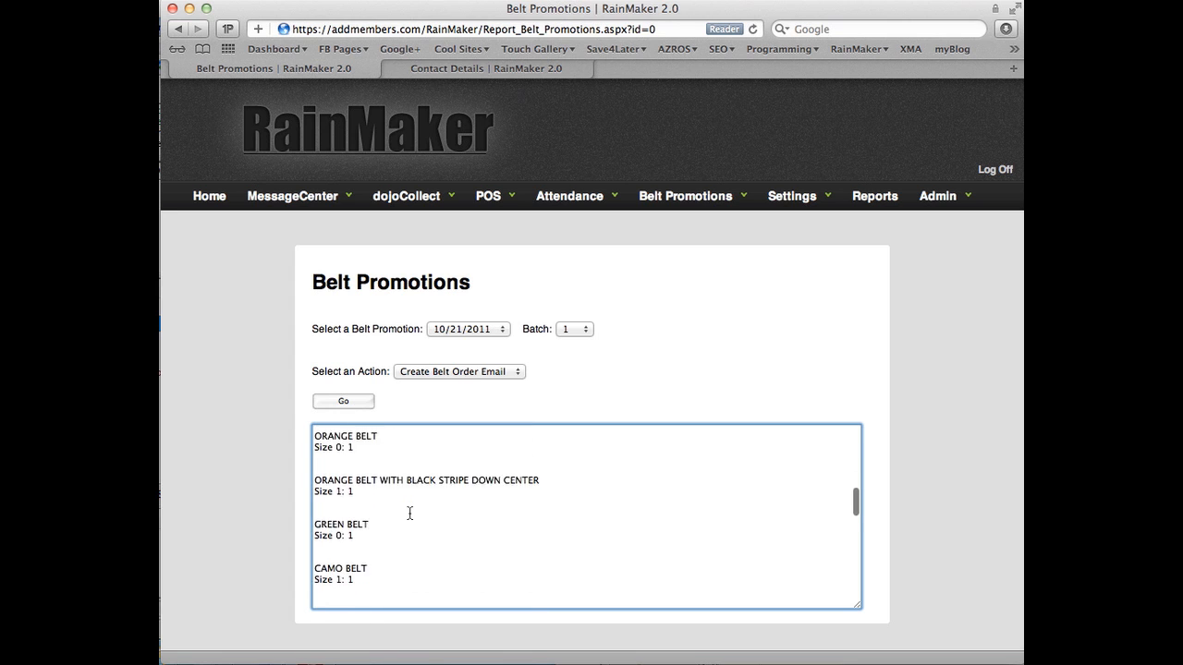
pyautogui.scroll(-12, 409, 513)
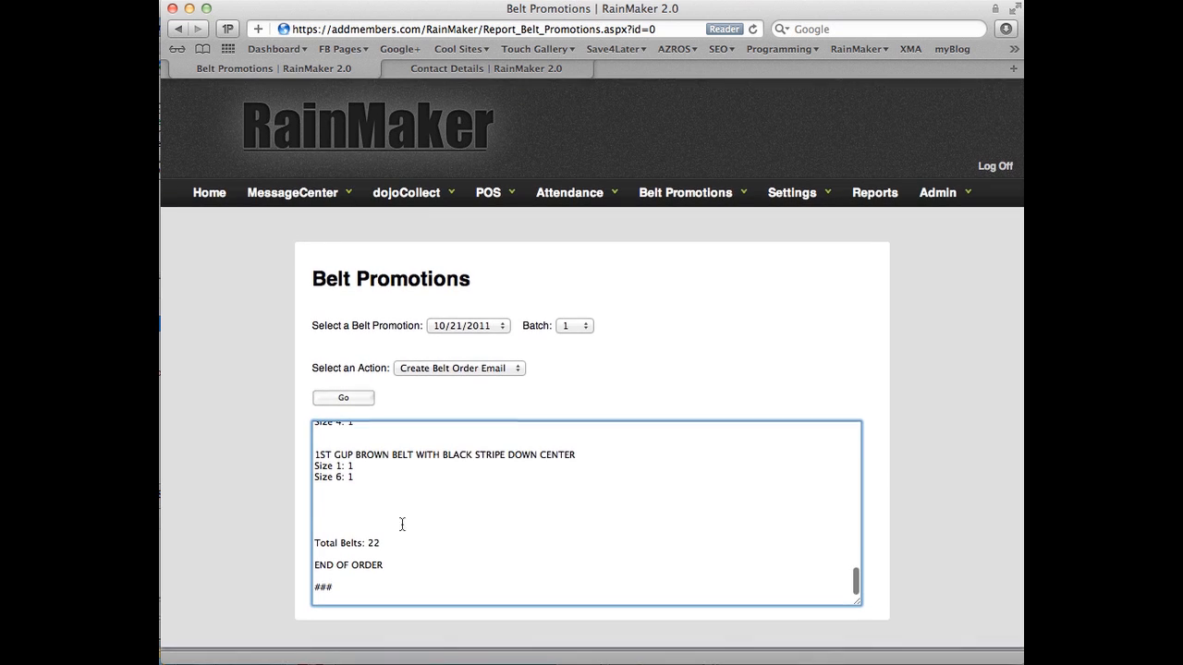
pyautogui.moveTo(382, 544); pyautogui.dragTo(313, 544)
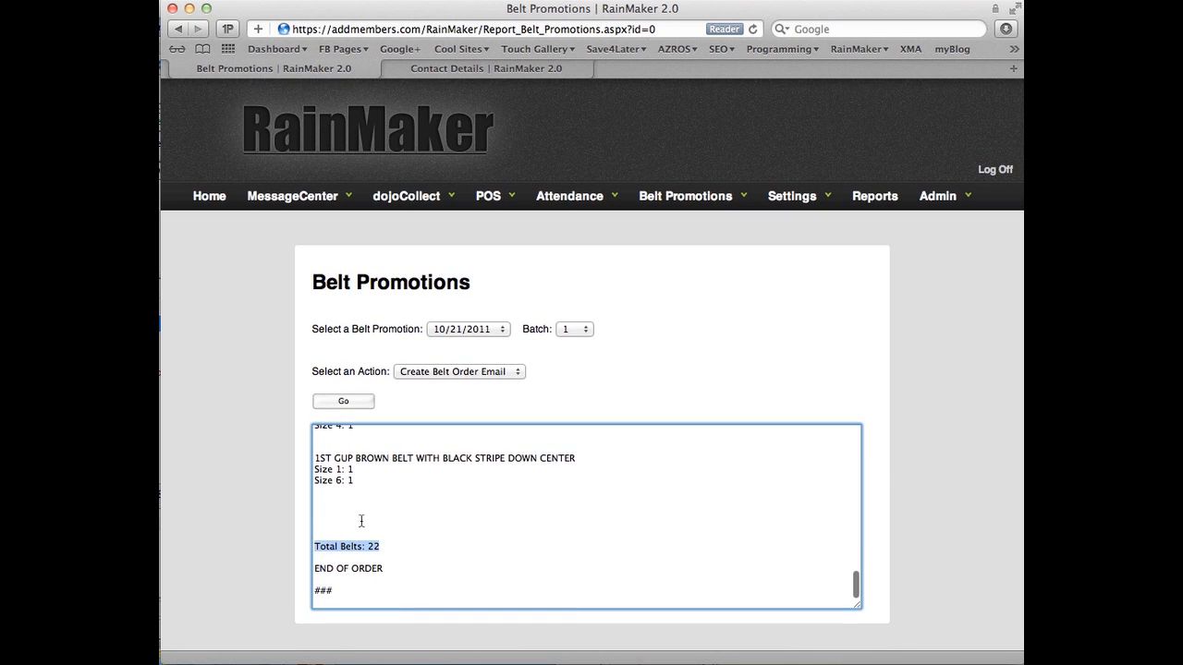
# Step: Copy the entire text of the generated belt order email
pyautogui.click(361, 520)
pyautogui.rightClick(361, 520)
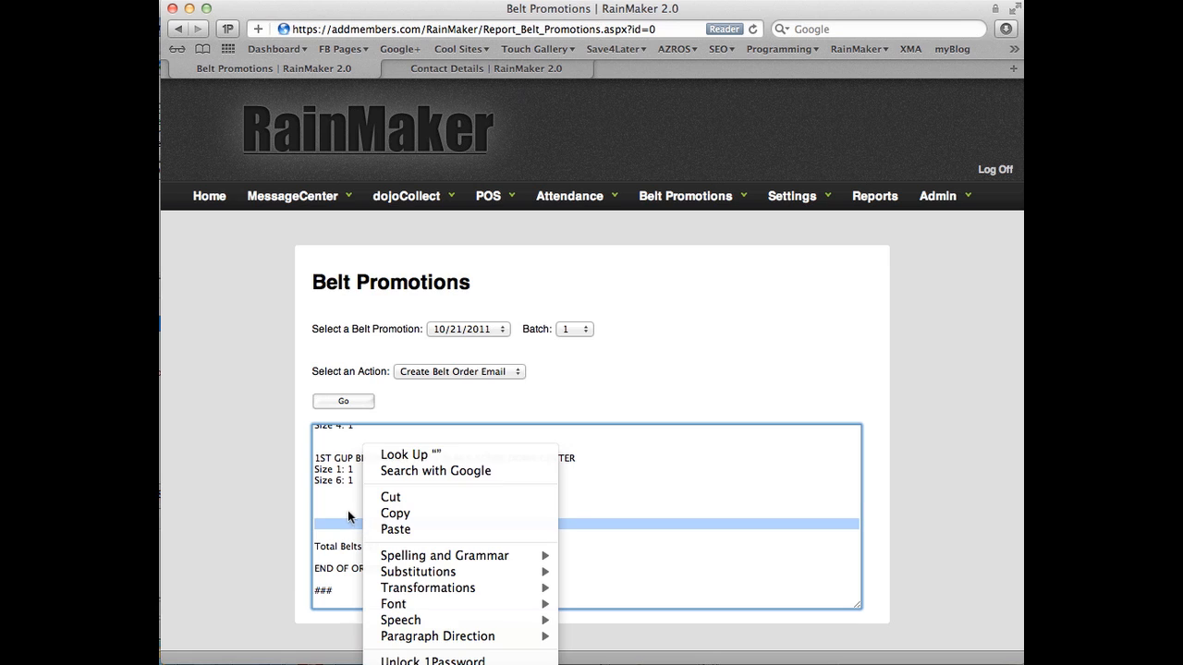
pyautogui.click(348, 514)
pyautogui.press('super+a')
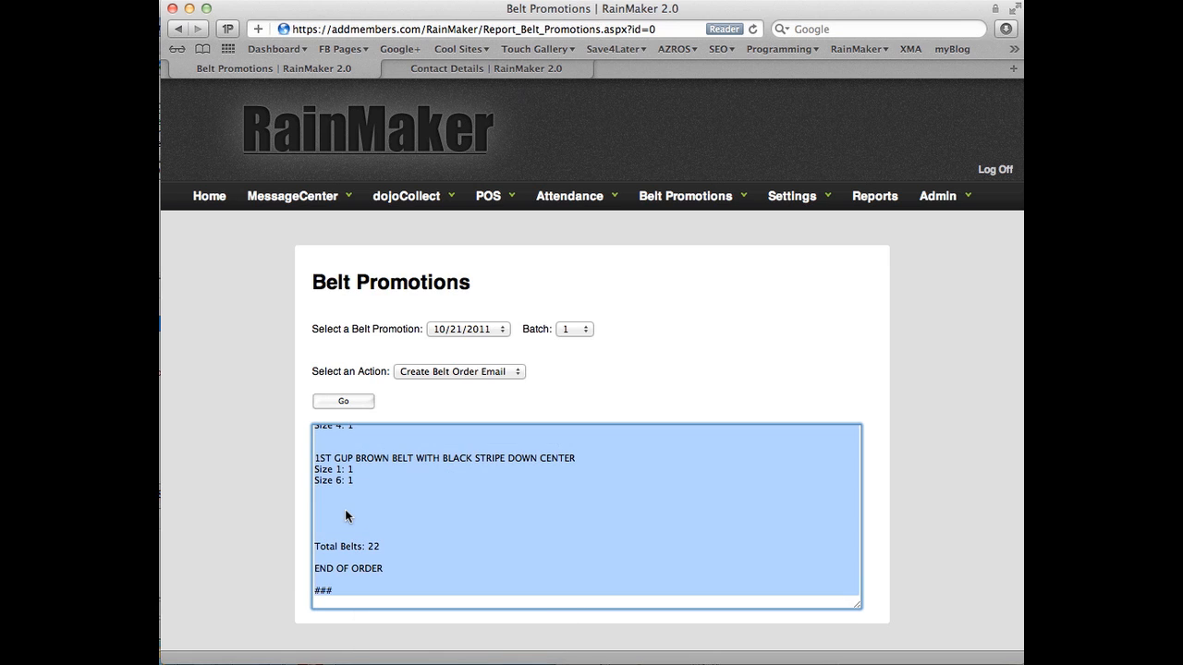
pyautogui.rightClick(346, 510)
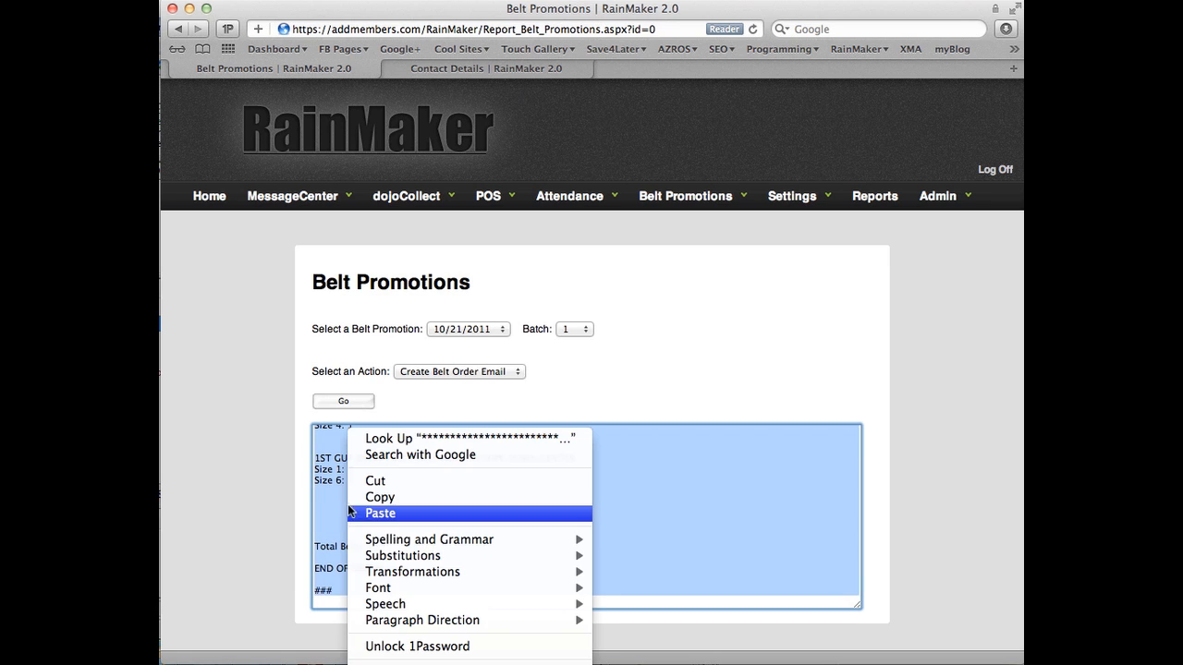
pyautogui.click(375, 499)
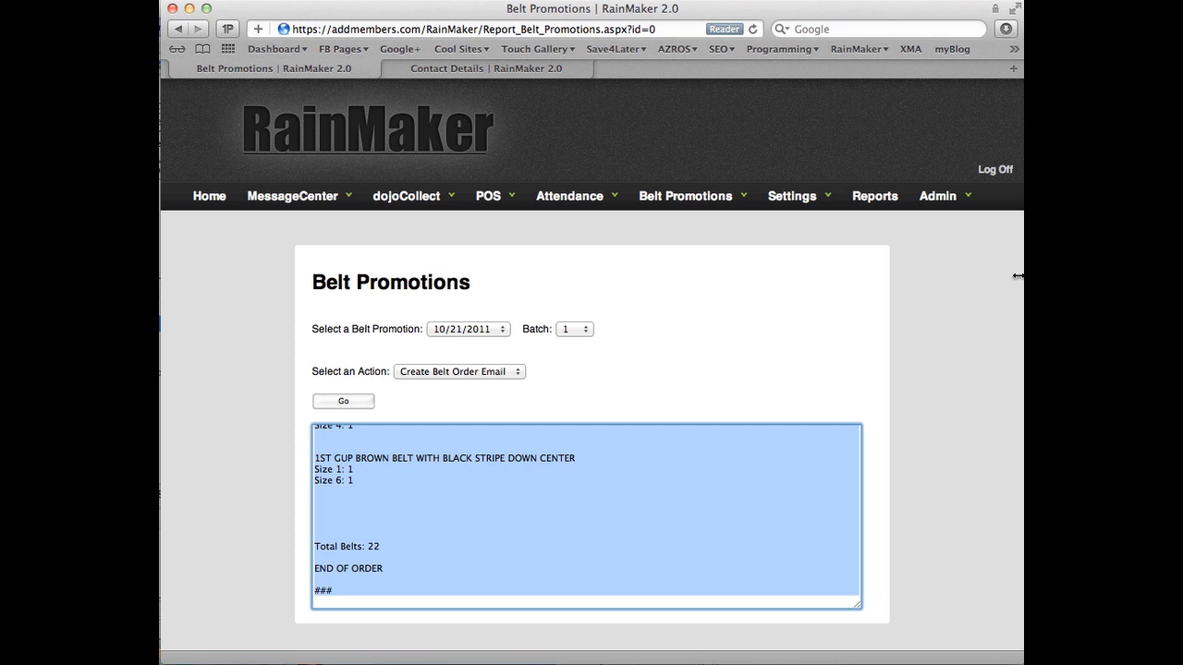
pyautogui.click(972, 264)
# Step: Create the Avery 5160 belt labels for the 10/21/2011 promotion, batch 1, and open the finished labels
pyautogui.moveTo(745, 202)
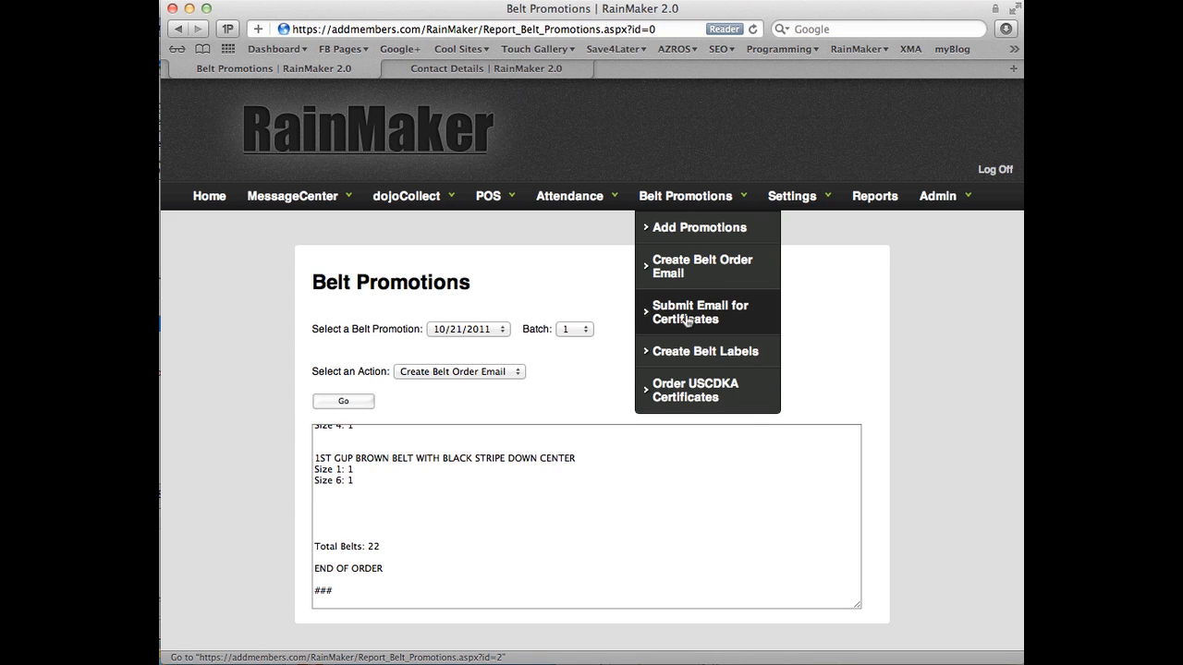
pyautogui.click(734, 358)
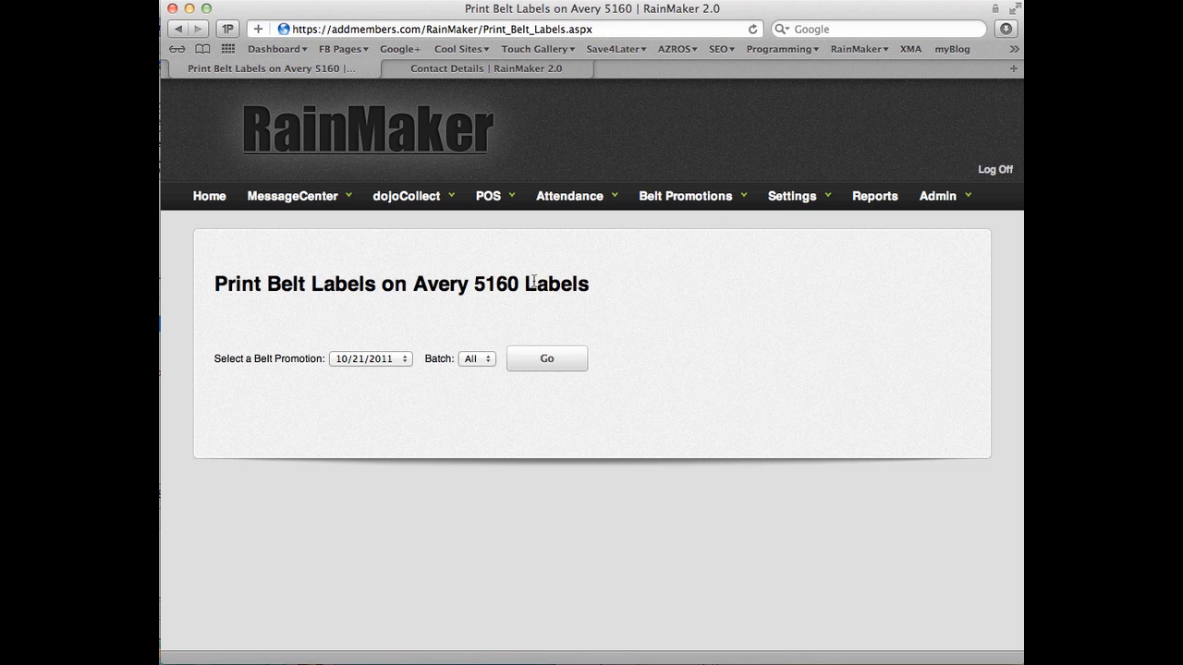
pyautogui.click(489, 358)
pyautogui.click(487, 369)
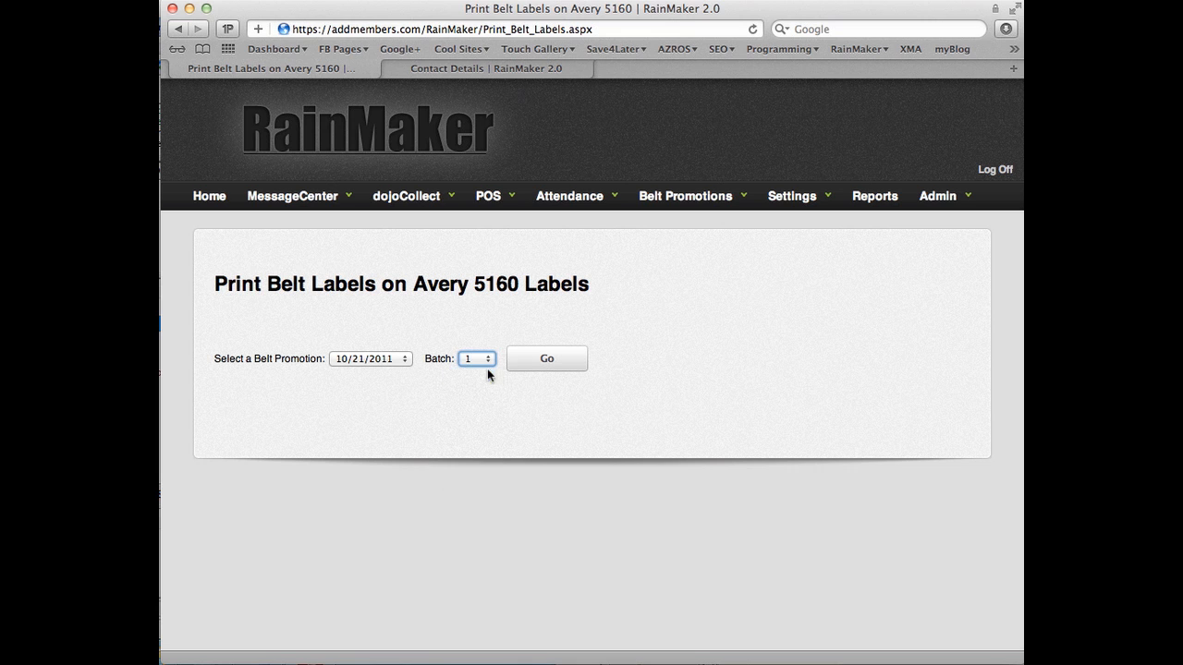
pyautogui.click(551, 365)
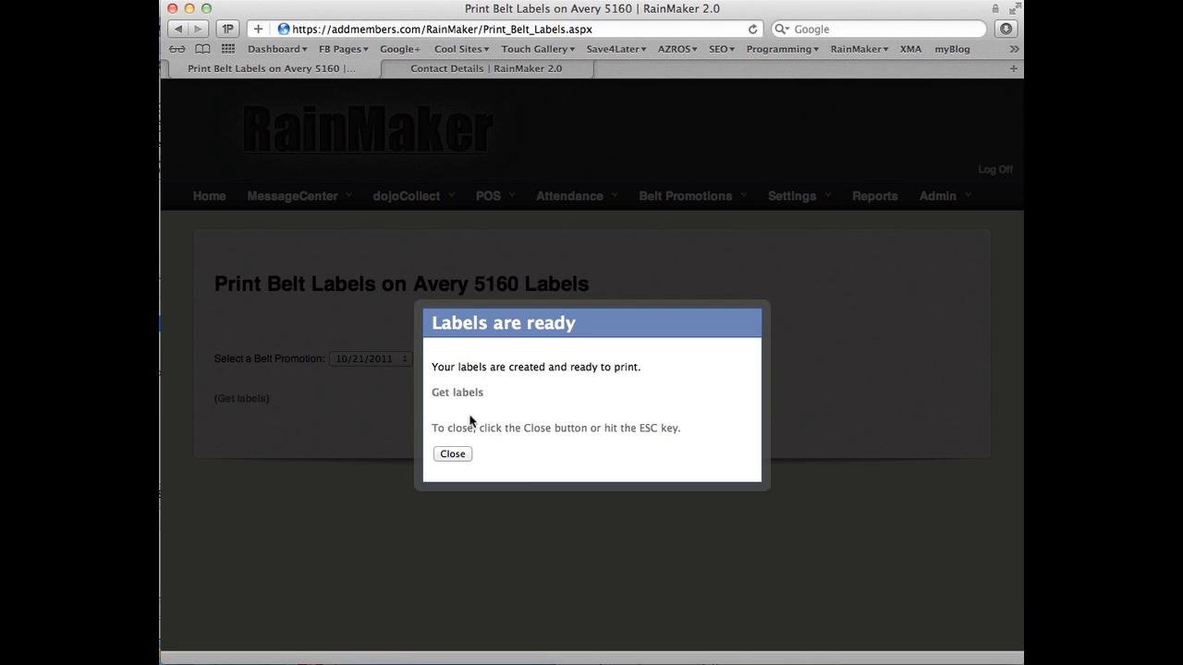
pyautogui.click(460, 393)
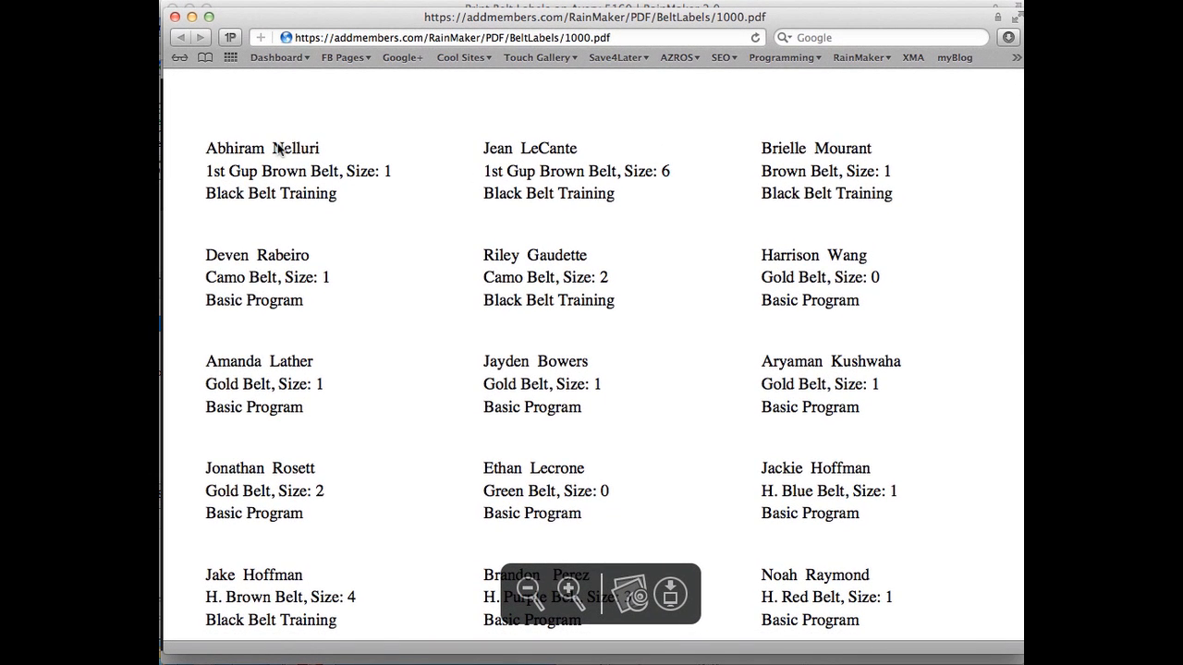
# Step: Examine the belt labels PDF, checking the student name, belt, size and program on the size 1 Purple Belt label
pyautogui.scroll(-10, 277, 159)
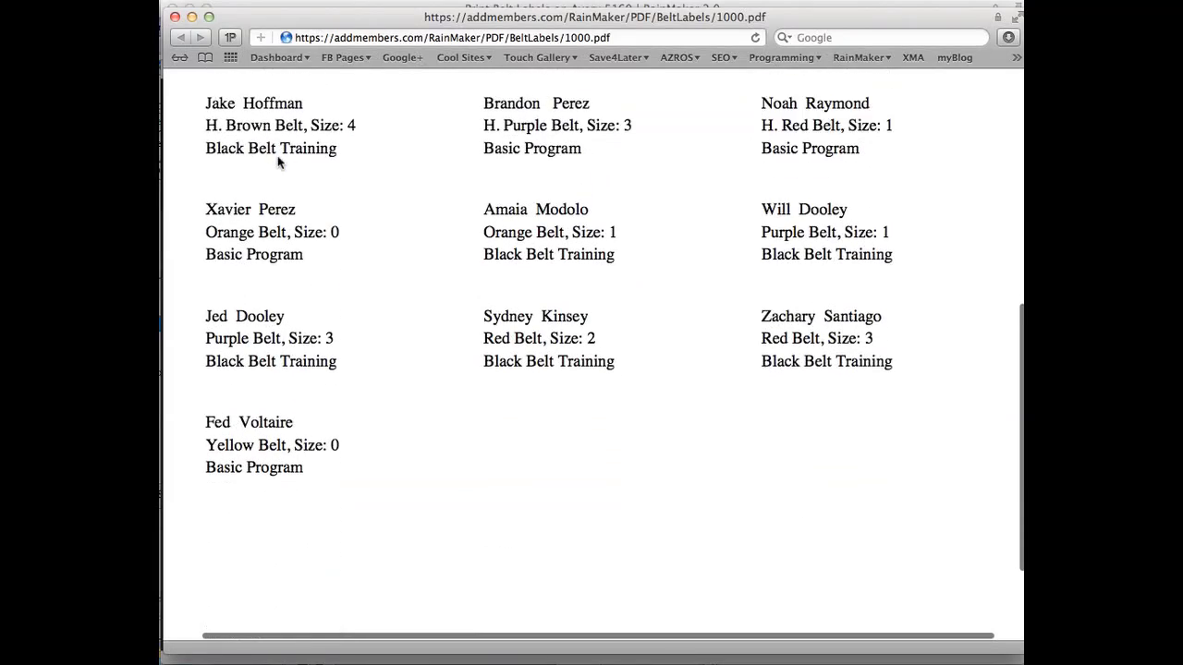
pyautogui.scroll(-2, 277, 161)
pyautogui.scroll(1, 277, 158)
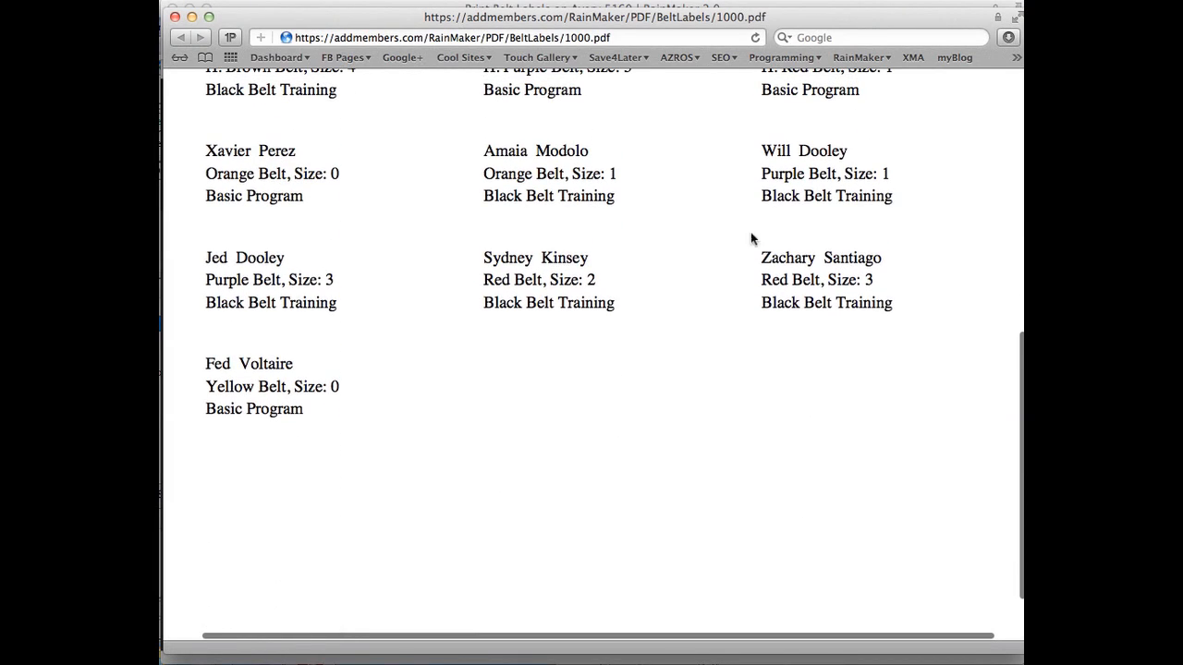
pyautogui.scroll(1, 765, 260)
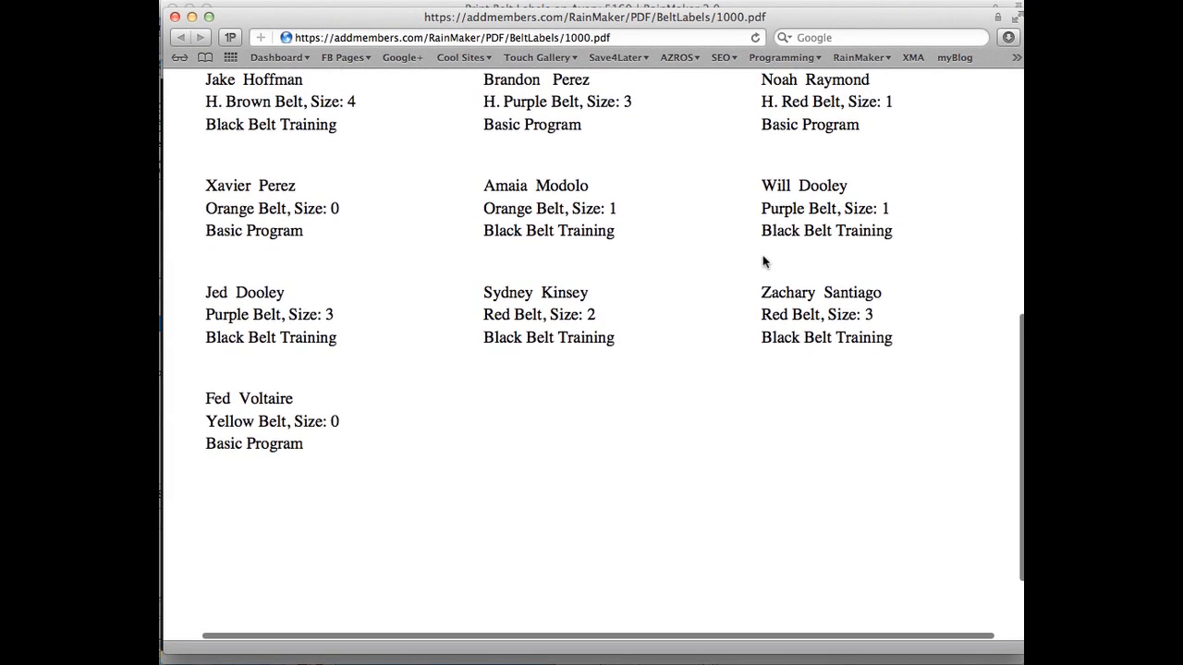
pyautogui.moveTo(763, 191); pyautogui.dragTo(839, 216)
pyautogui.click(763, 216)
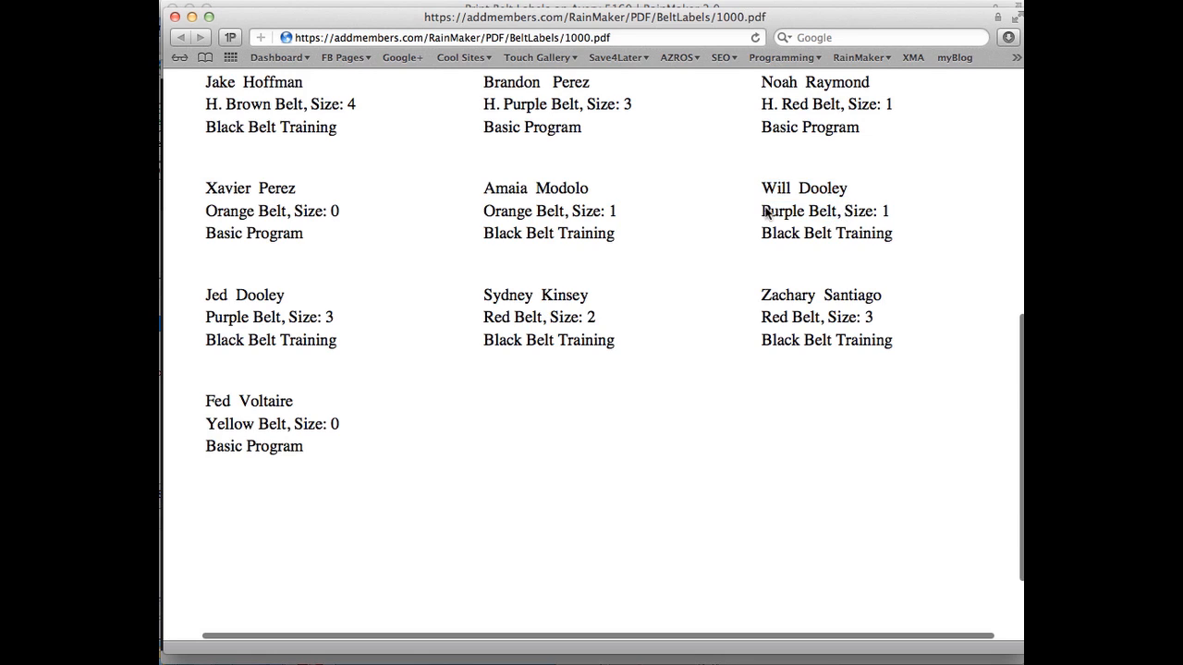